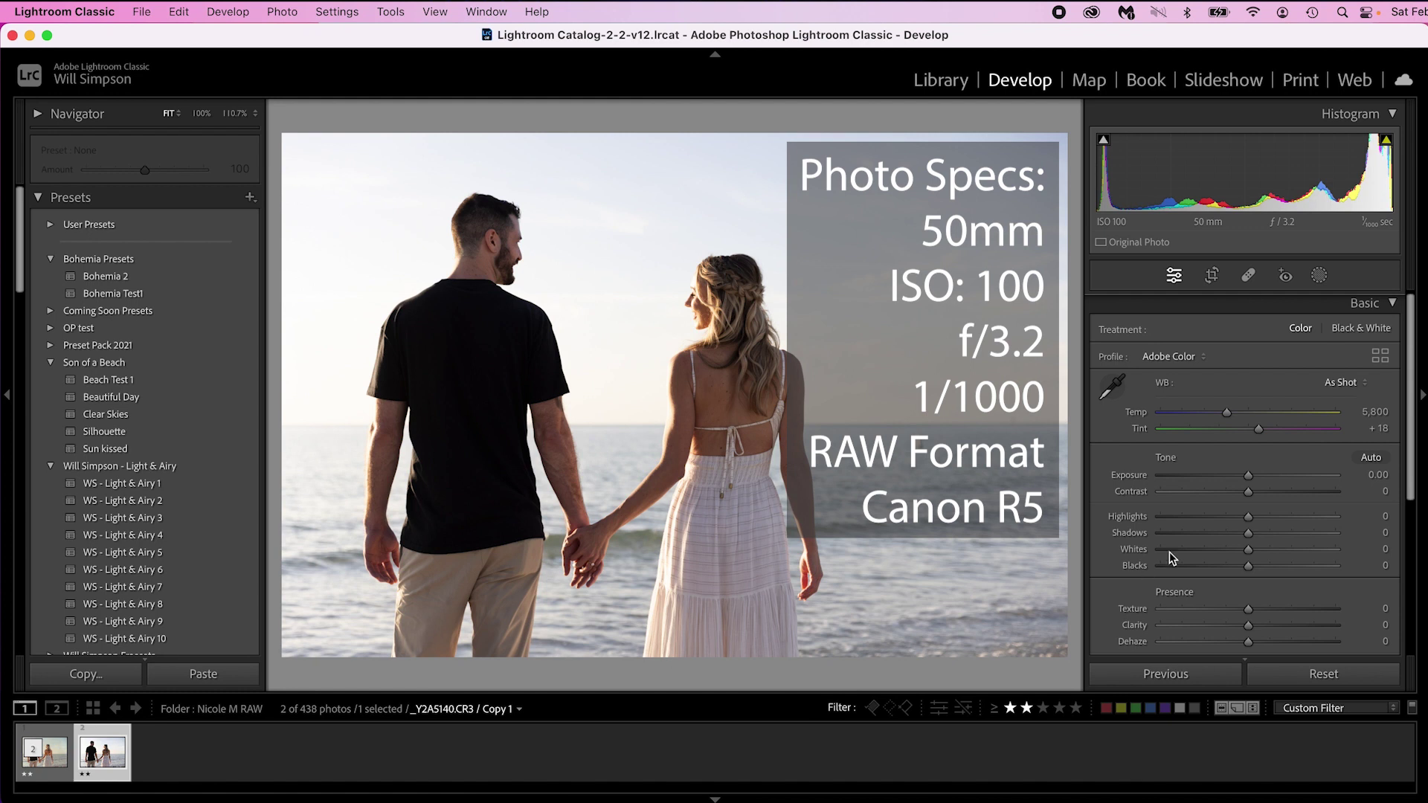
pyautogui.moveTo(1175, 516); pyautogui.dragTo(1158, 516)
pyautogui.moveTo(1248, 475); pyautogui.dragTo(1234, 477)
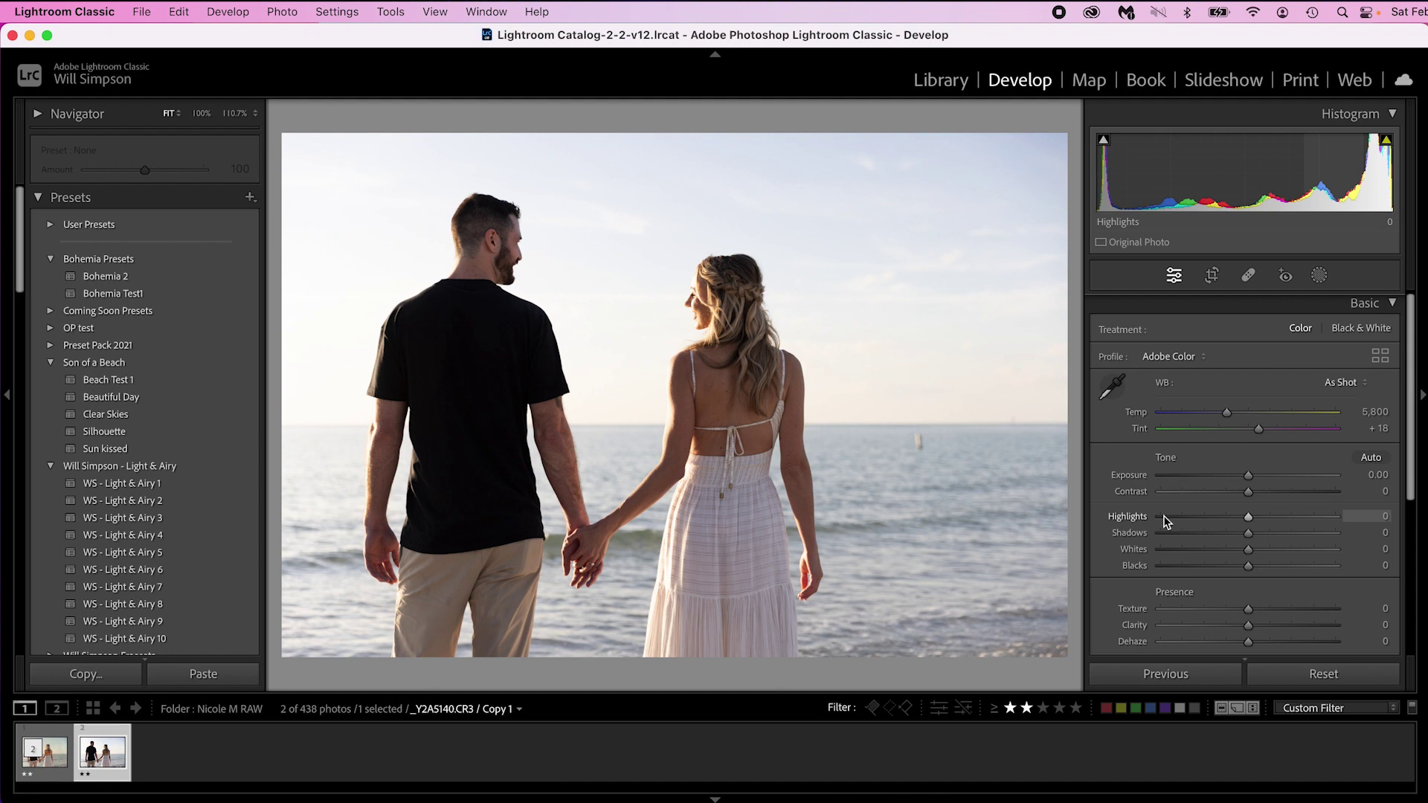
pyautogui.press('Left')
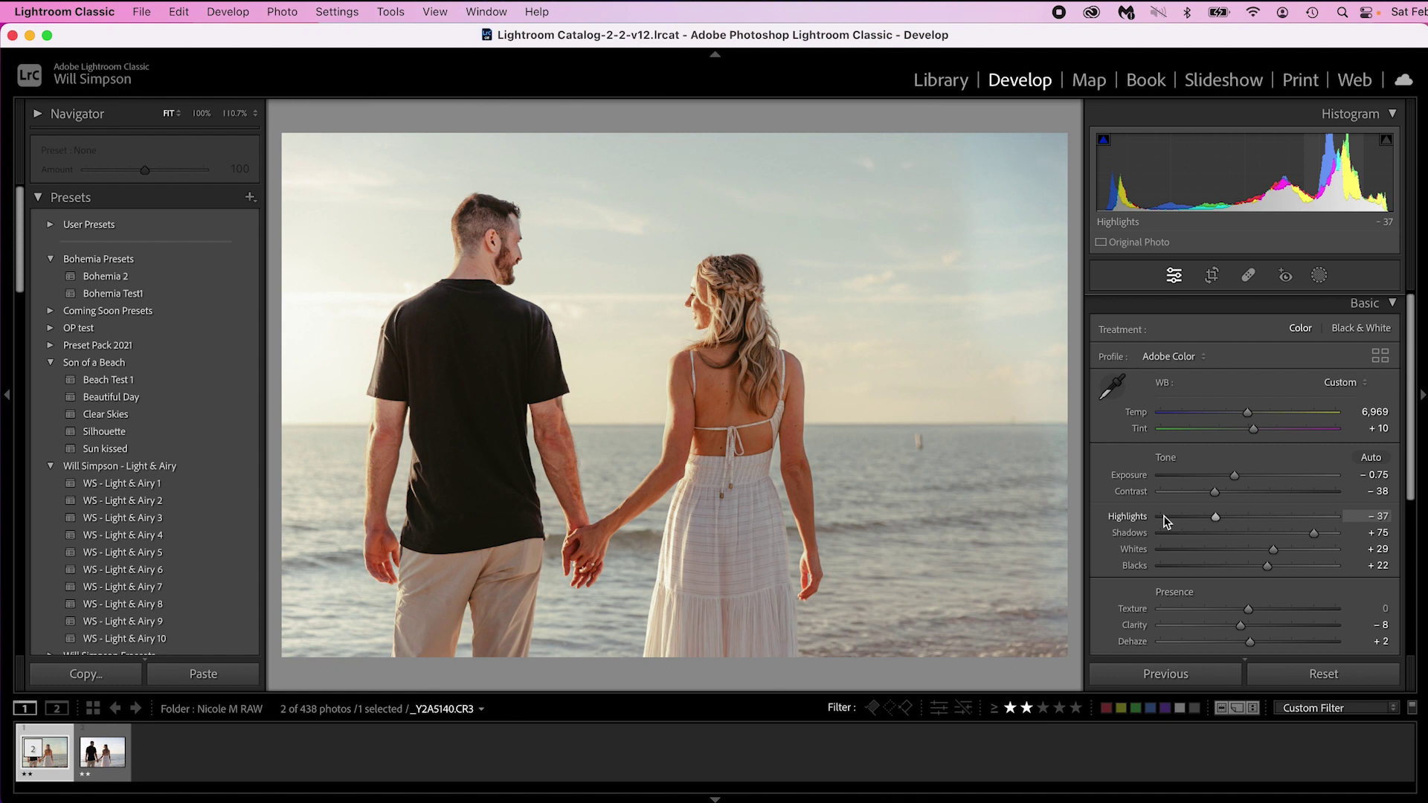
pyautogui.press('Right')
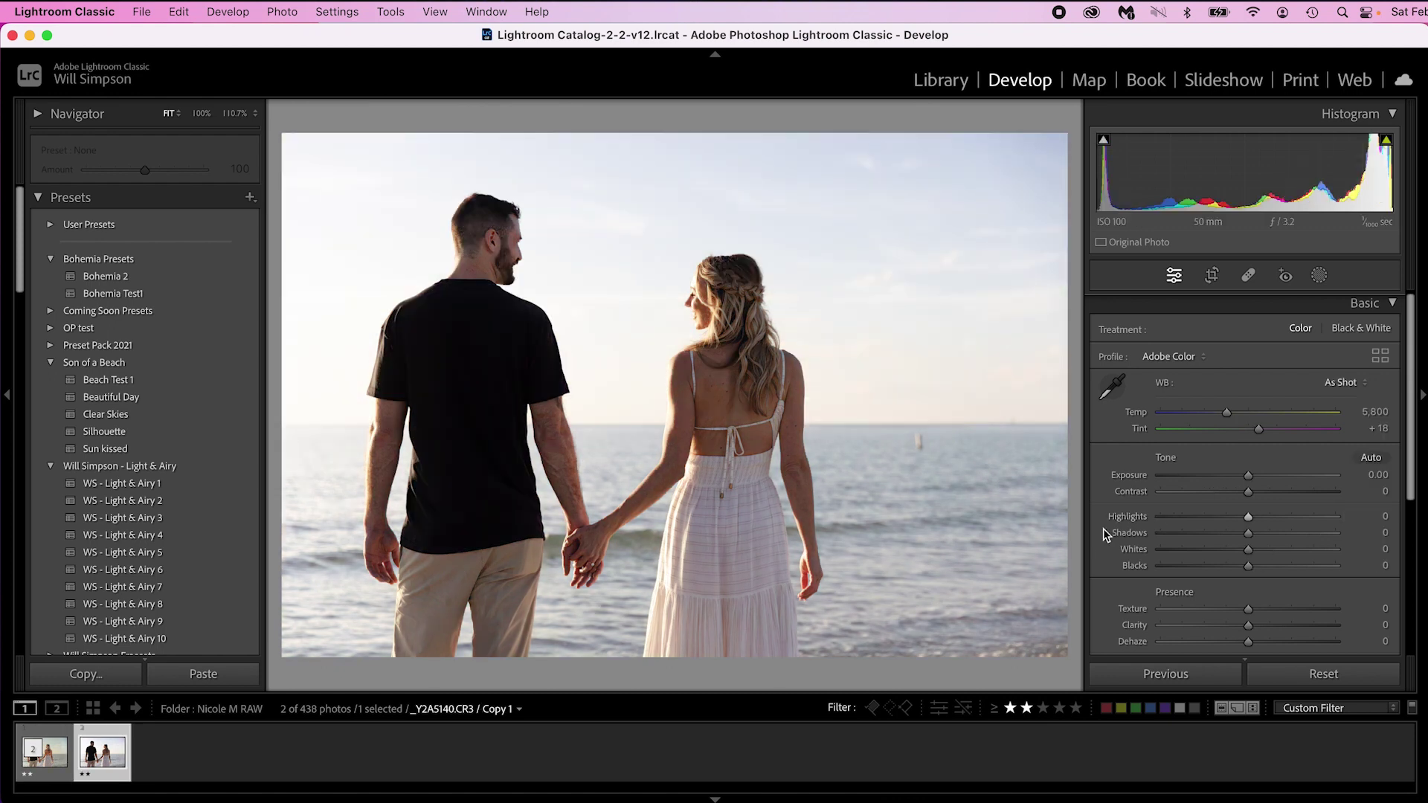
# Set Calibration Red Primary Hue +24 and Saturation +50, Green Primary Hue +45, Blue Primary Hue -10.
pyautogui.click(1382, 310)
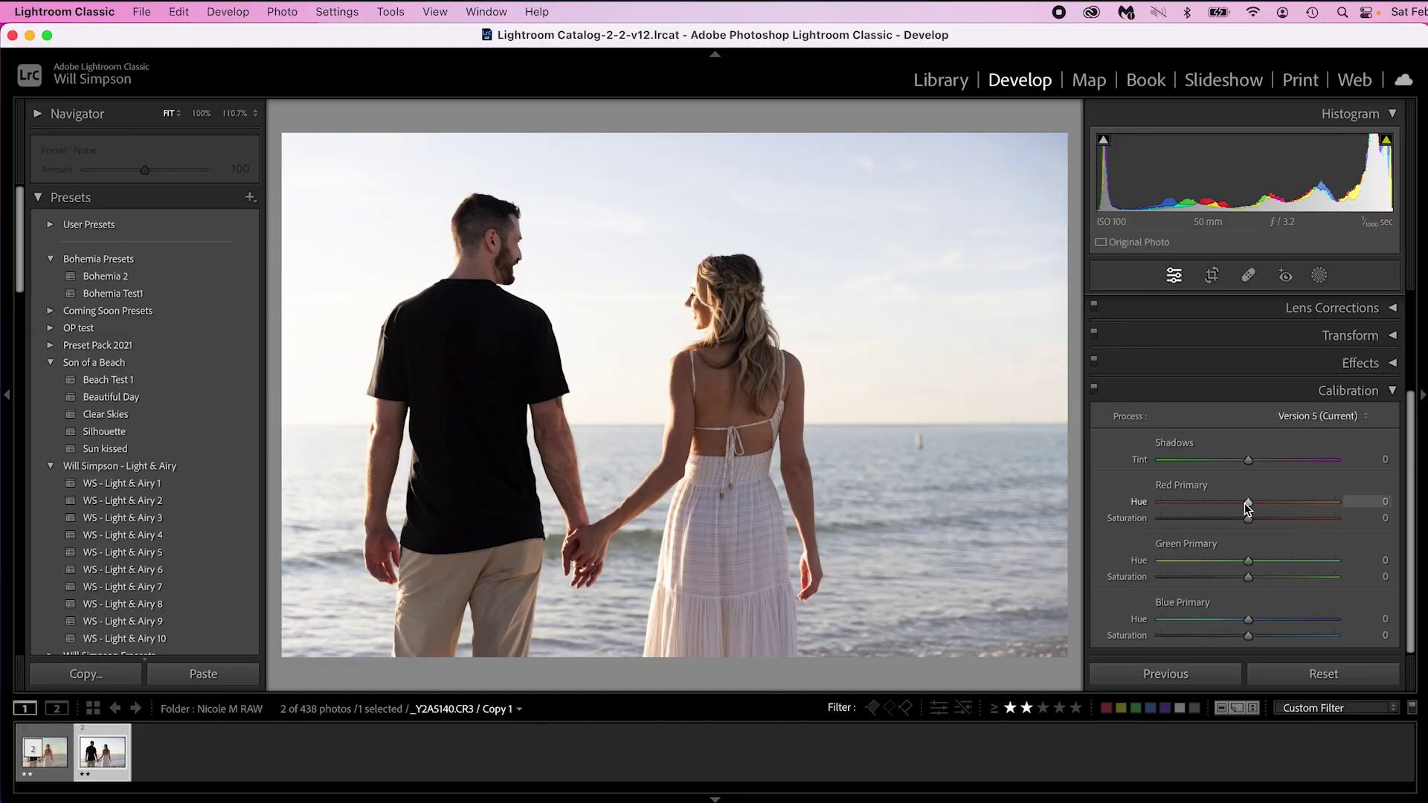
pyautogui.moveTo(1249, 506); pyautogui.dragTo(1290, 526)
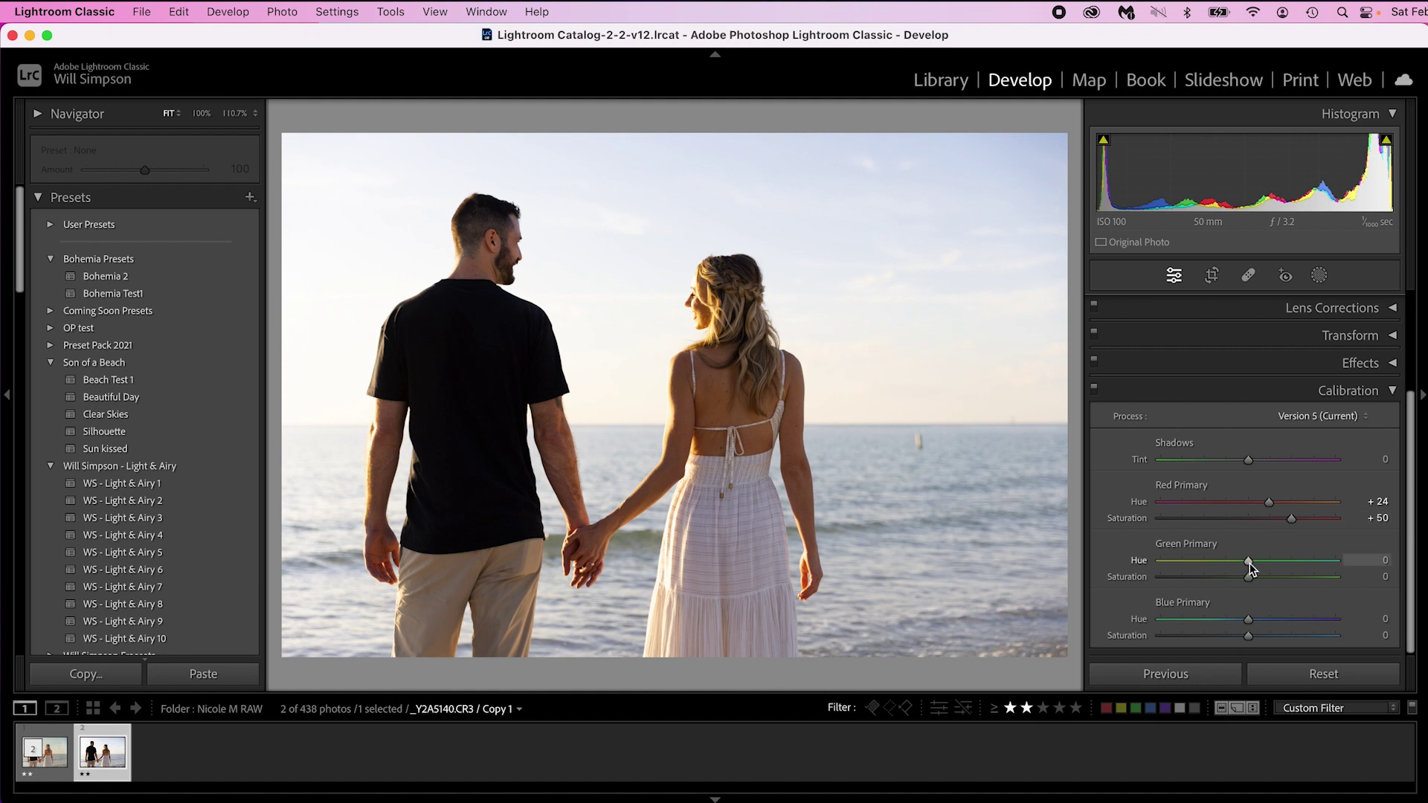
pyautogui.moveTo(1248, 561); pyautogui.dragTo(1289, 566)
pyautogui.moveTo(1249, 620); pyautogui.dragTo(1239, 623)
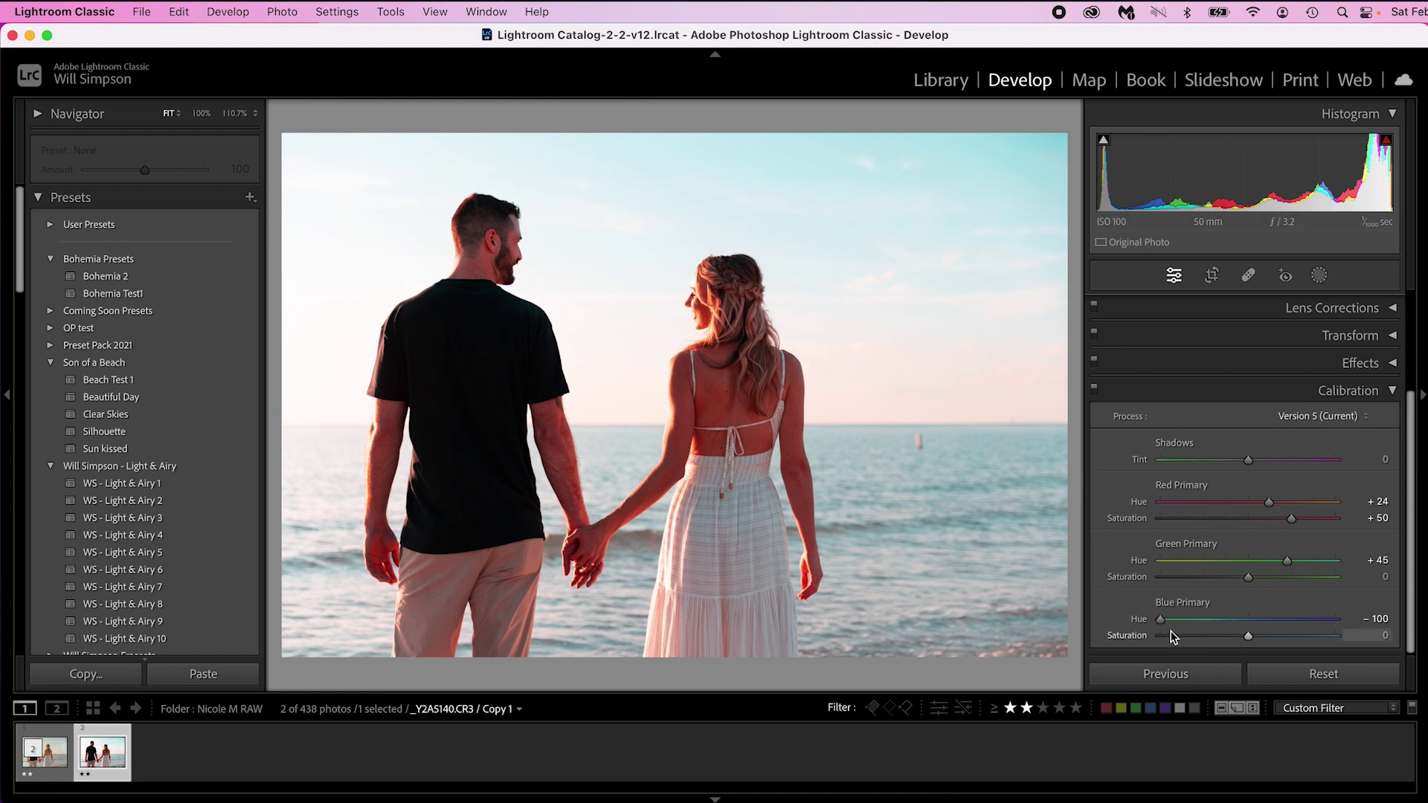
pyautogui.moveTo(1159, 619); pyautogui.dragTo(1239, 624)
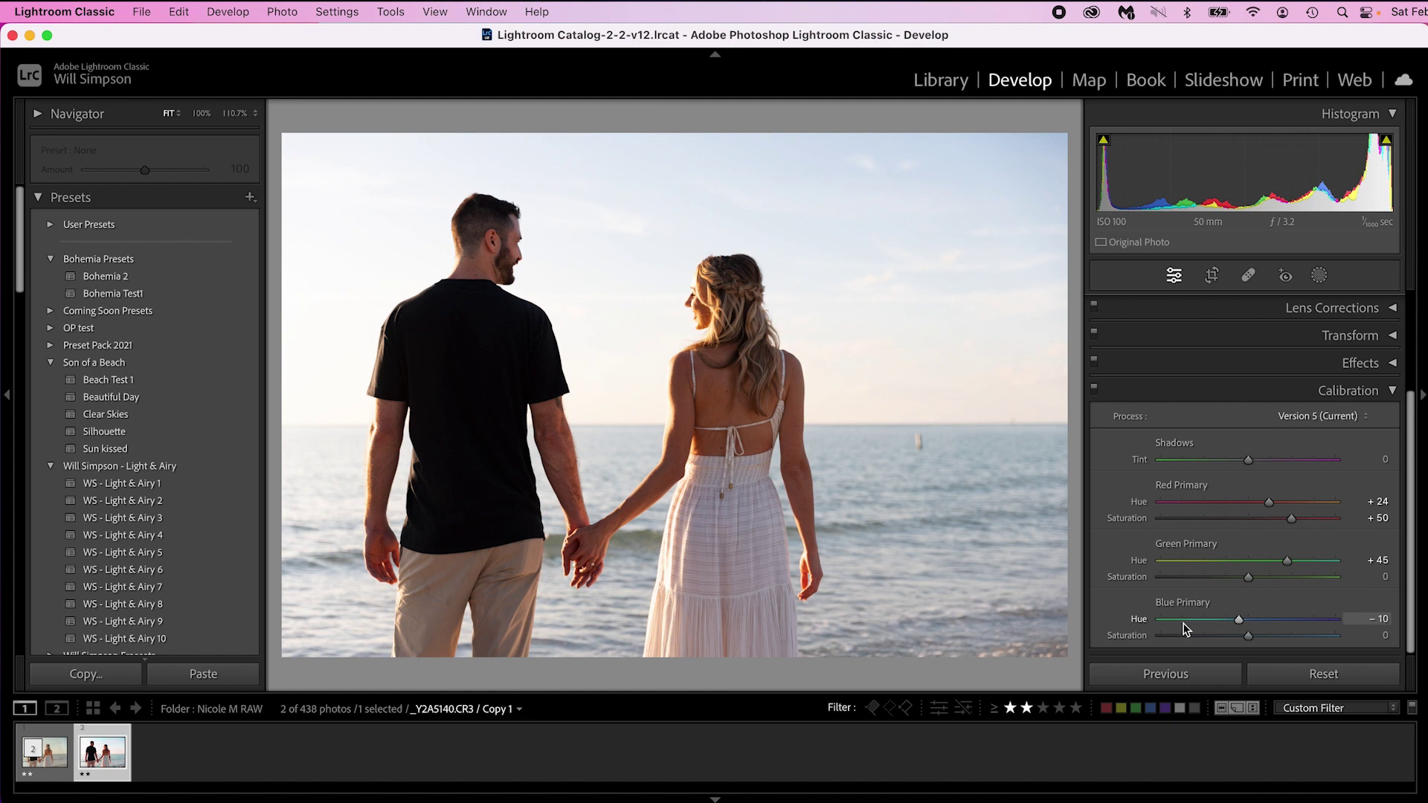
pyautogui.click(1393, 390)
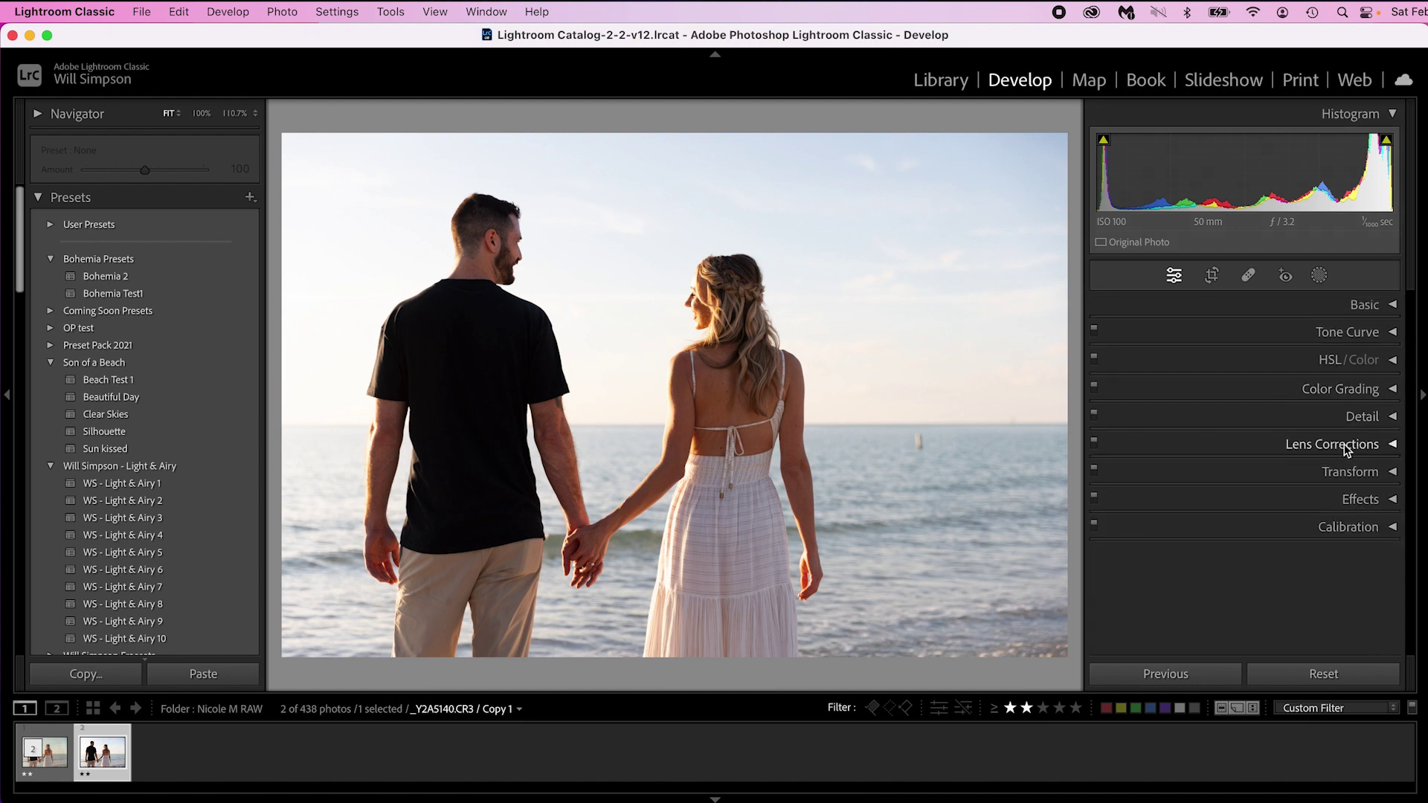
# In the Basic panel, warm Temp to 6,950 and lower Tint to +10.
pyautogui.click(1392, 306)
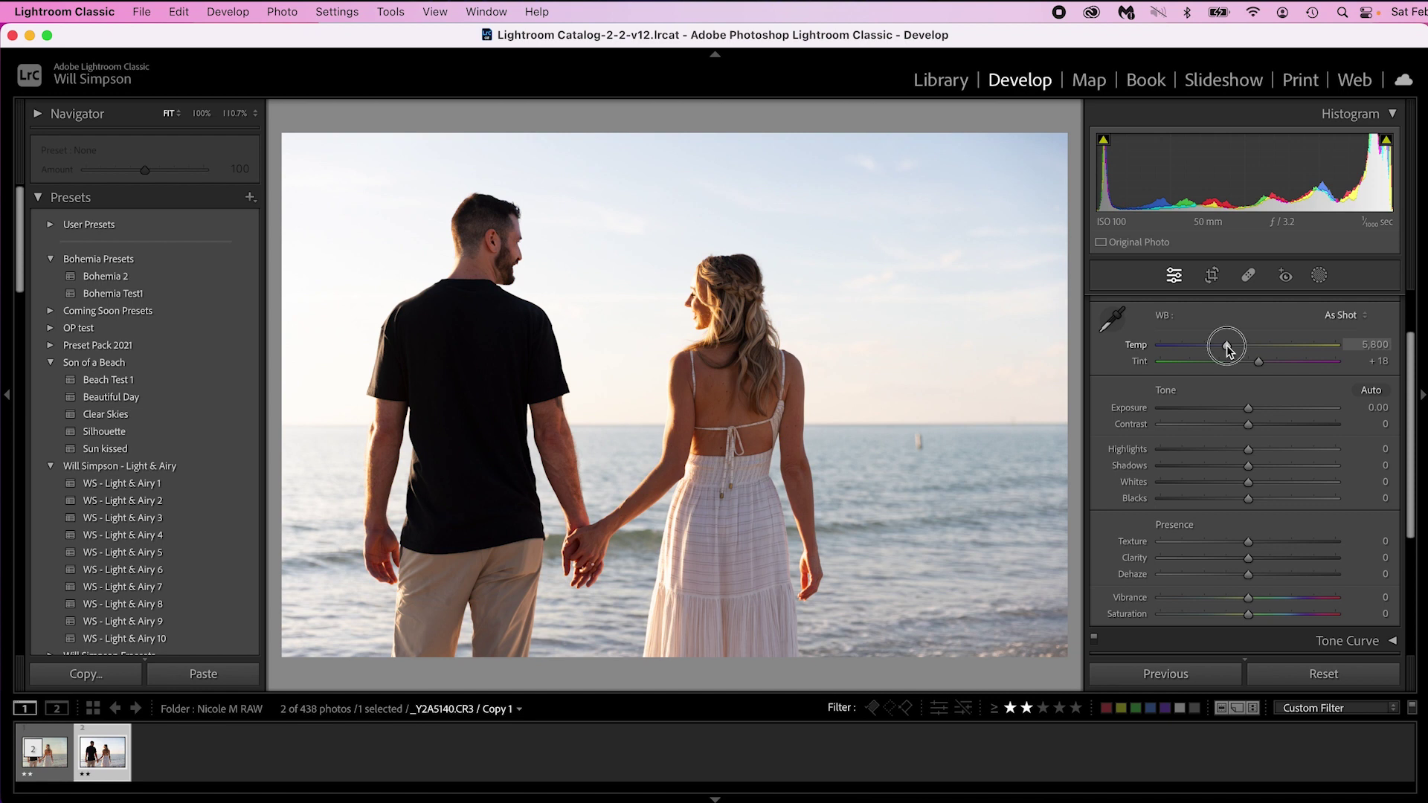
pyautogui.moveTo(1226, 345); pyautogui.dragTo(1246, 350)
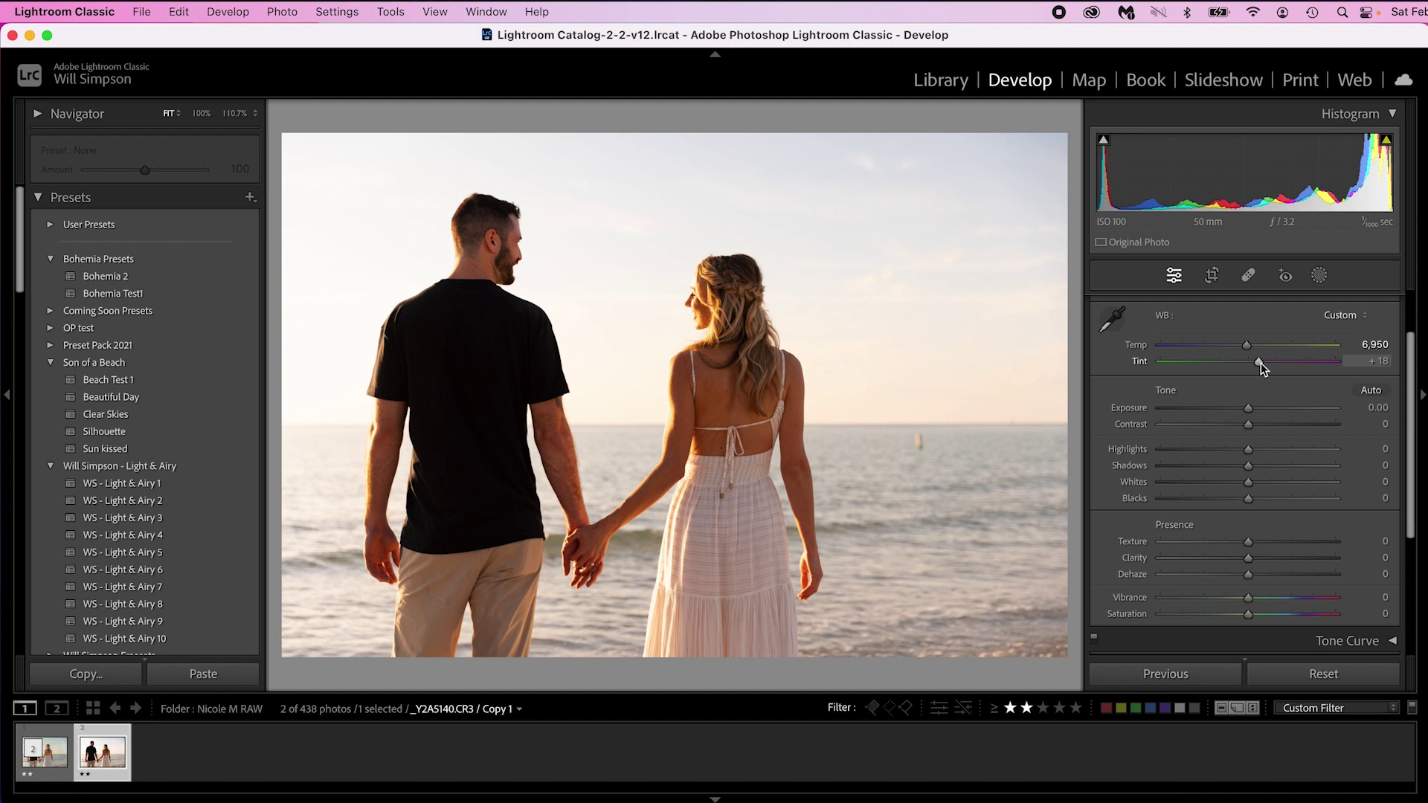
pyautogui.moveTo(1260, 363)
pyautogui.mouseDown()
pyautogui.moveTo(1173, 369)
pyautogui.moveTo(1256, 372)
pyautogui.mouseUp()
# Pull Highlights down to -39, and raise Whites to +30 and Blacks to +22.
pyautogui.moveTo(1248, 449); pyautogui.dragTo(1303, 473)
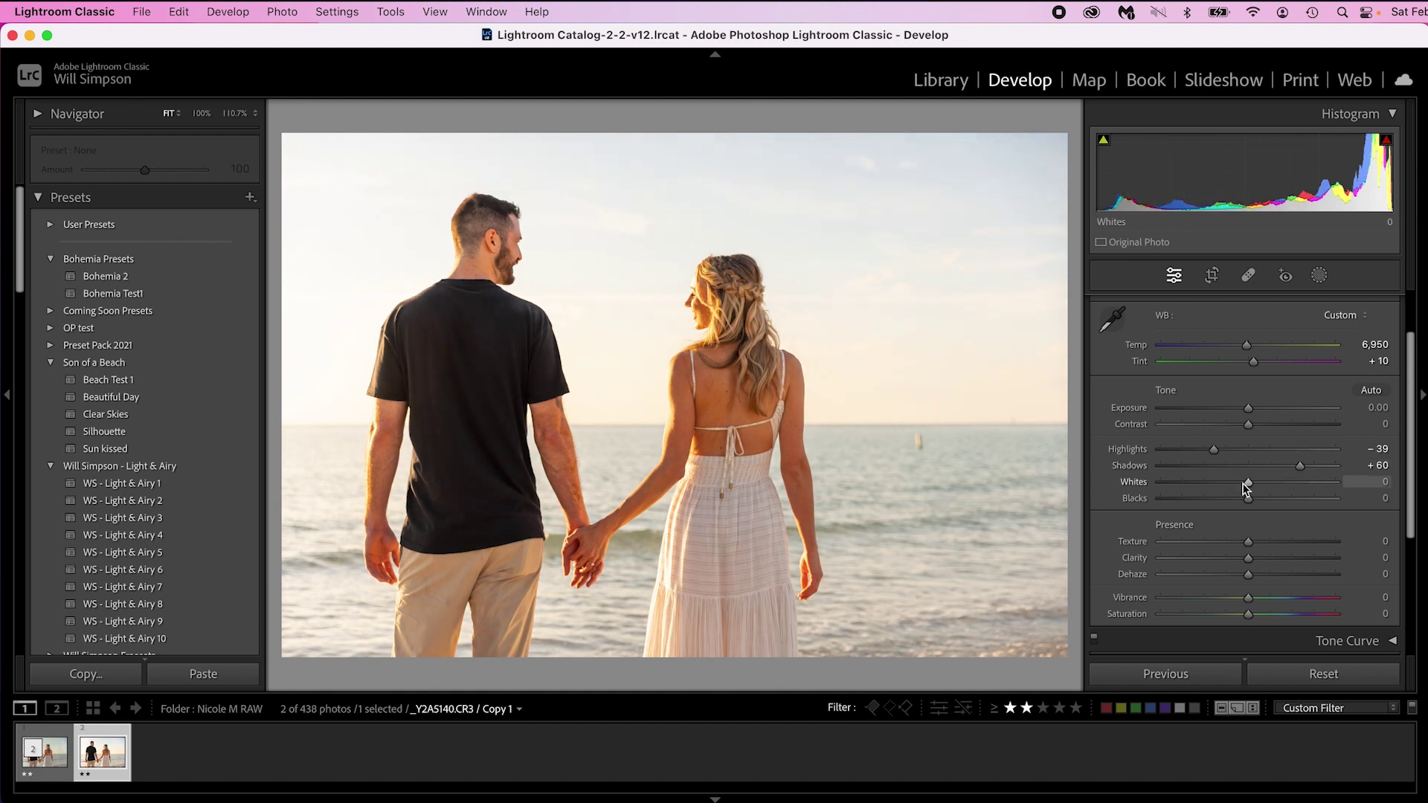
pyautogui.moveTo(1248, 483); pyautogui.dragTo(1274, 484)
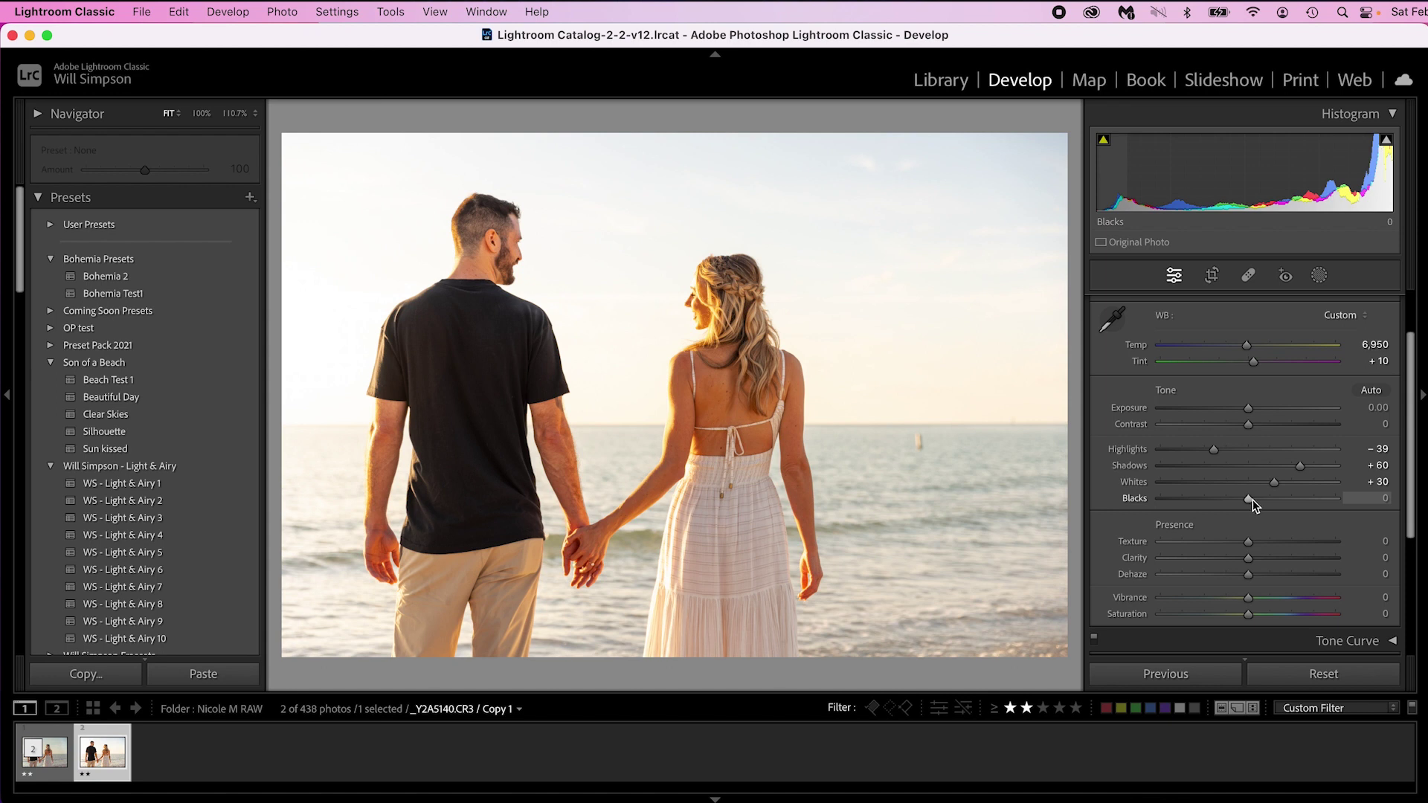
pyautogui.moveTo(1249, 504); pyautogui.dragTo(1267, 500)
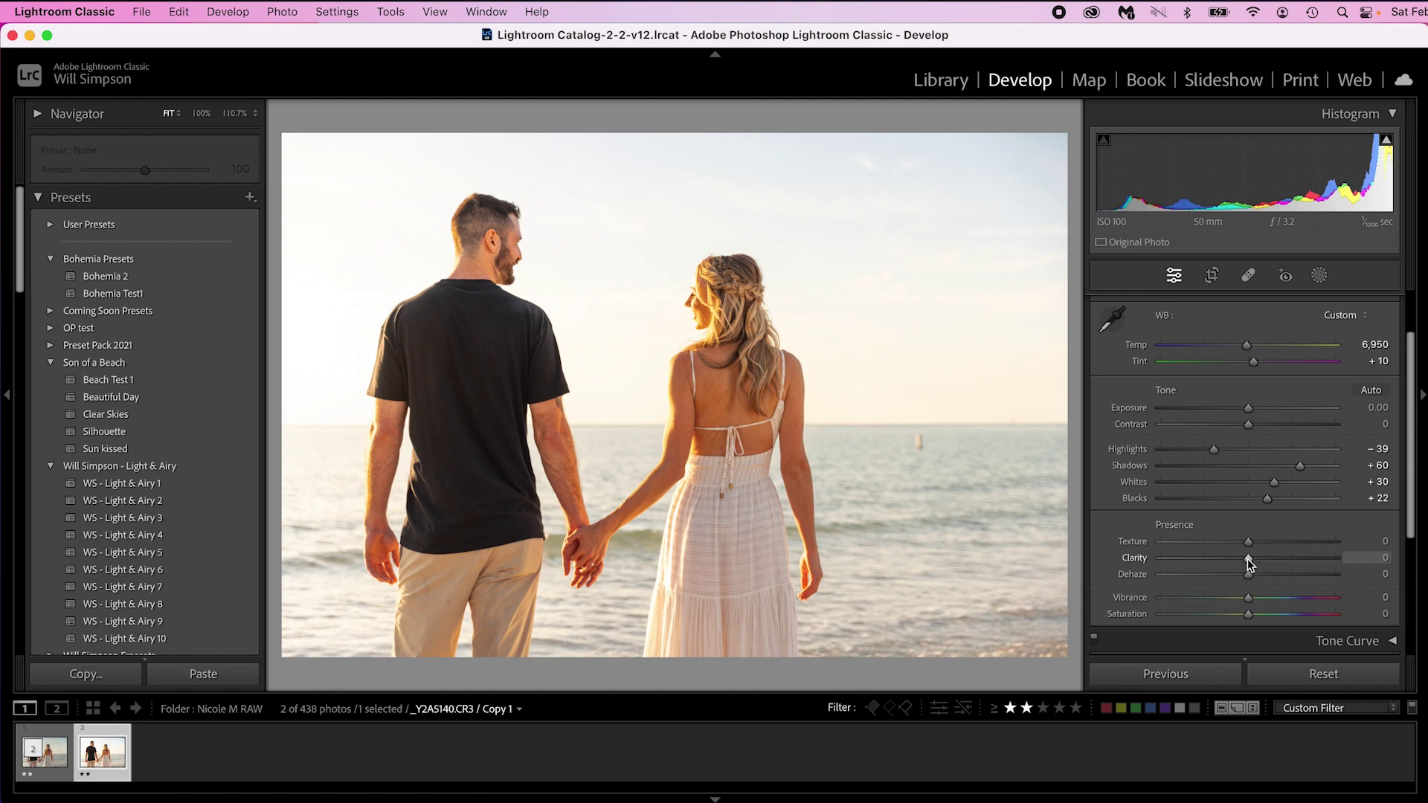
# Set Presence to Clarity -8, Dehaze +3 and Saturation -20.
pyautogui.moveTo(1247, 559); pyautogui.dragTo(1175, 559)
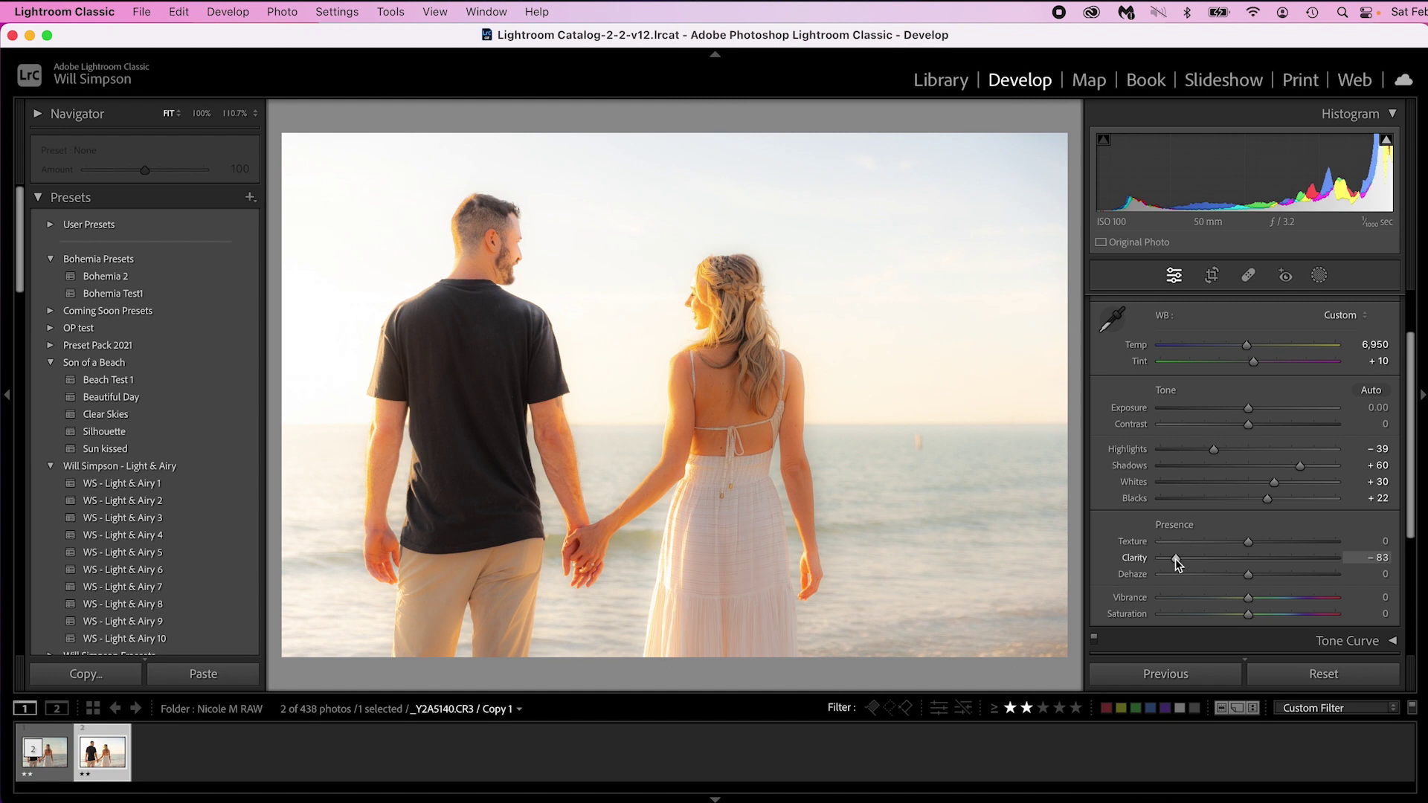
pyautogui.moveTo(1175, 560); pyautogui.dragTo(1242, 559)
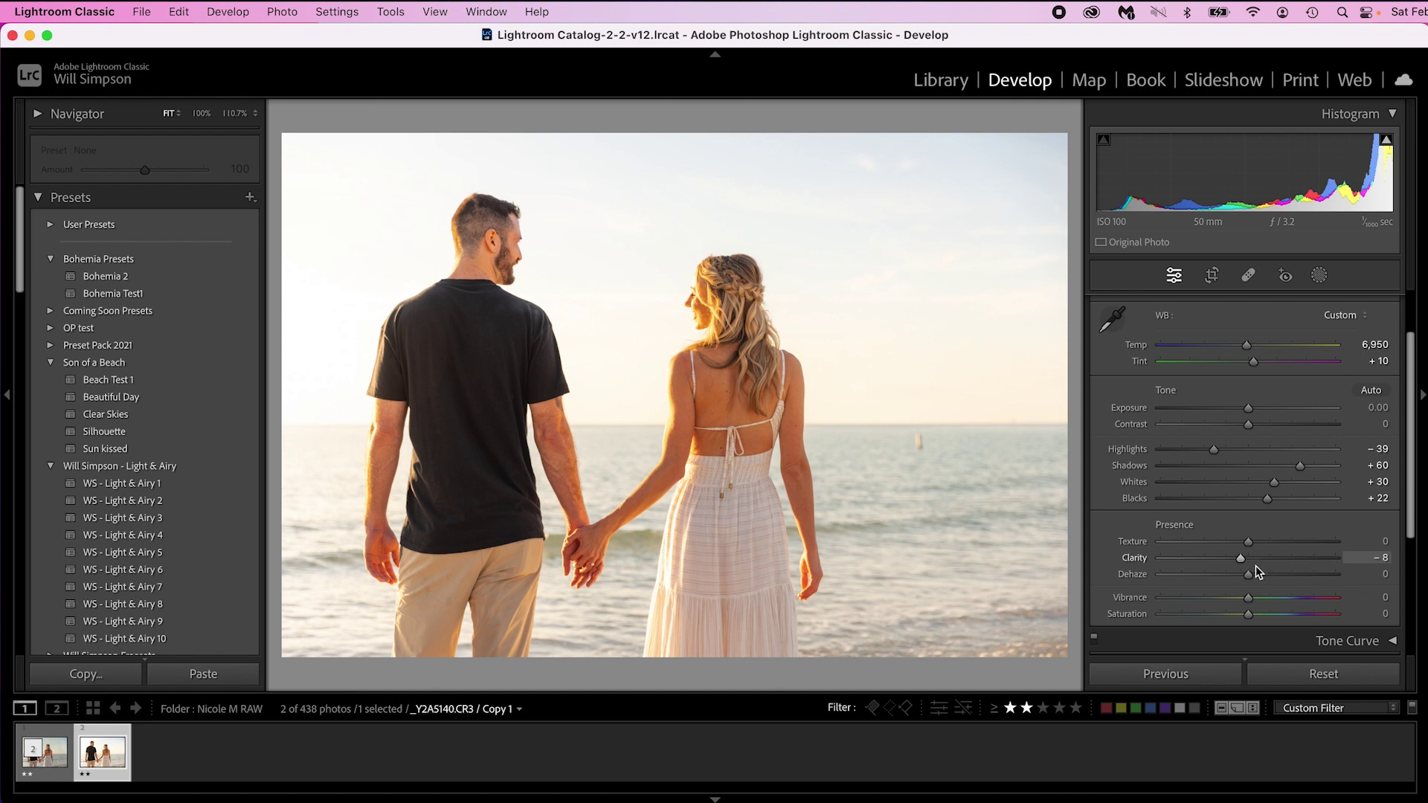
pyautogui.moveTo(1251, 575); pyautogui.dragTo(1255, 582)
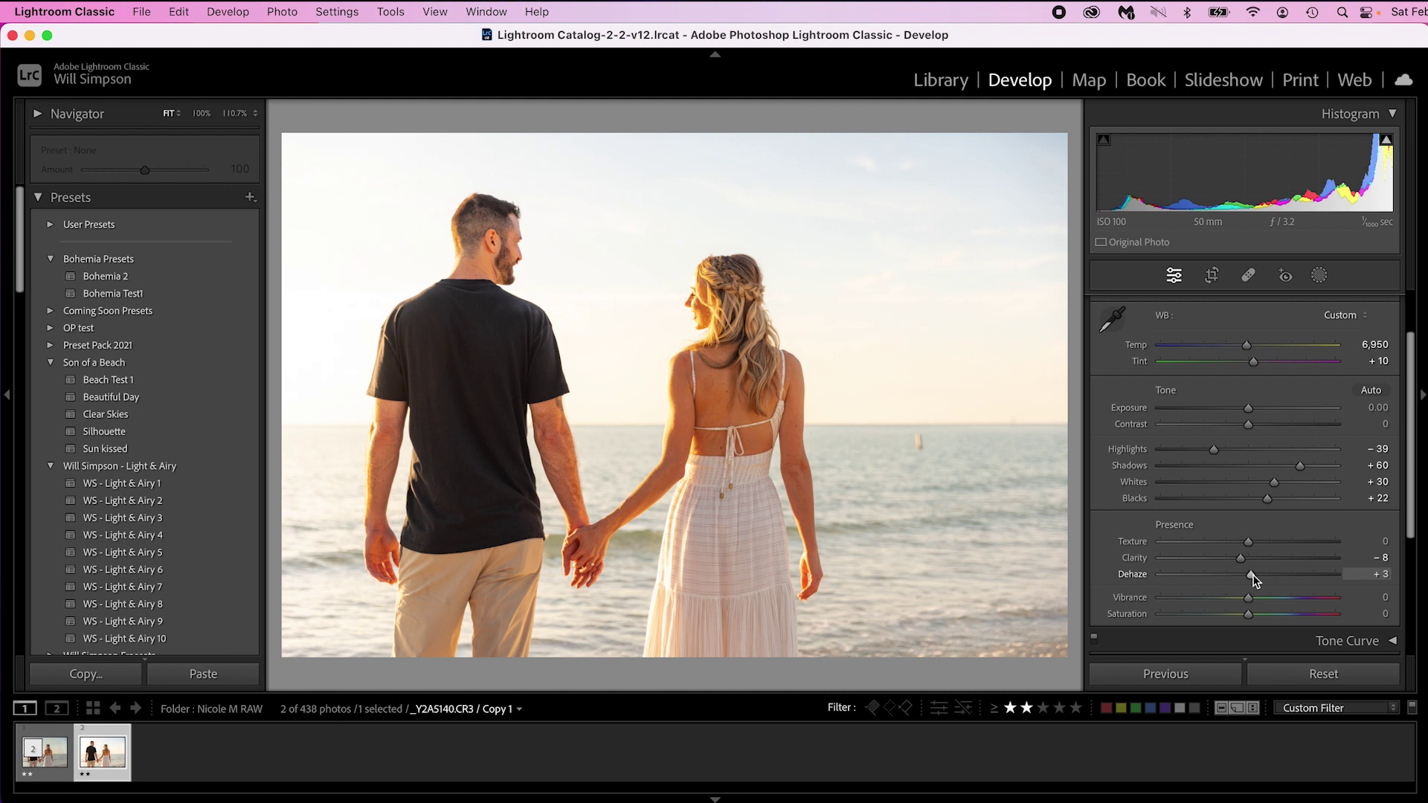
pyautogui.scroll(-1, 1246, 582)
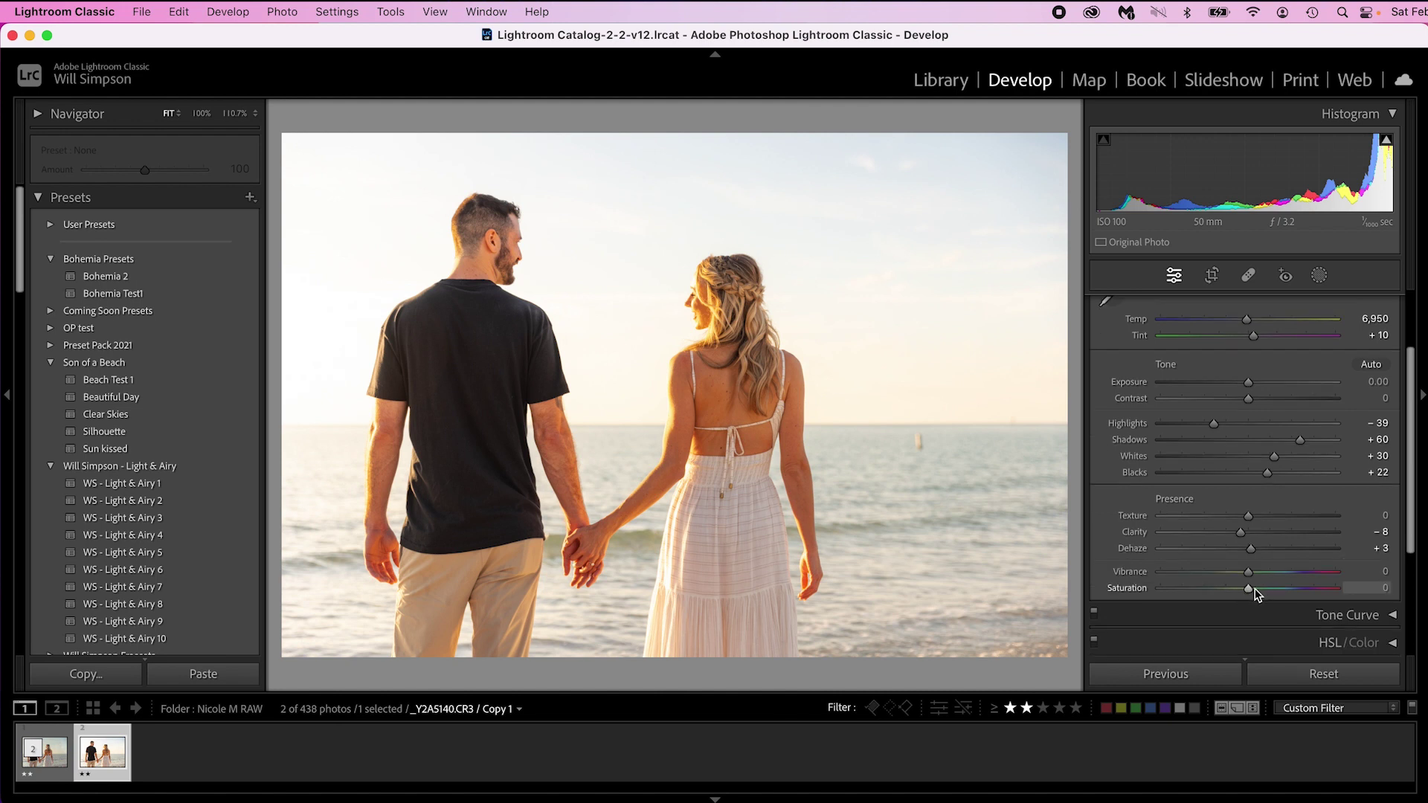
pyautogui.moveTo(1253, 589); pyautogui.dragTo(1231, 592)
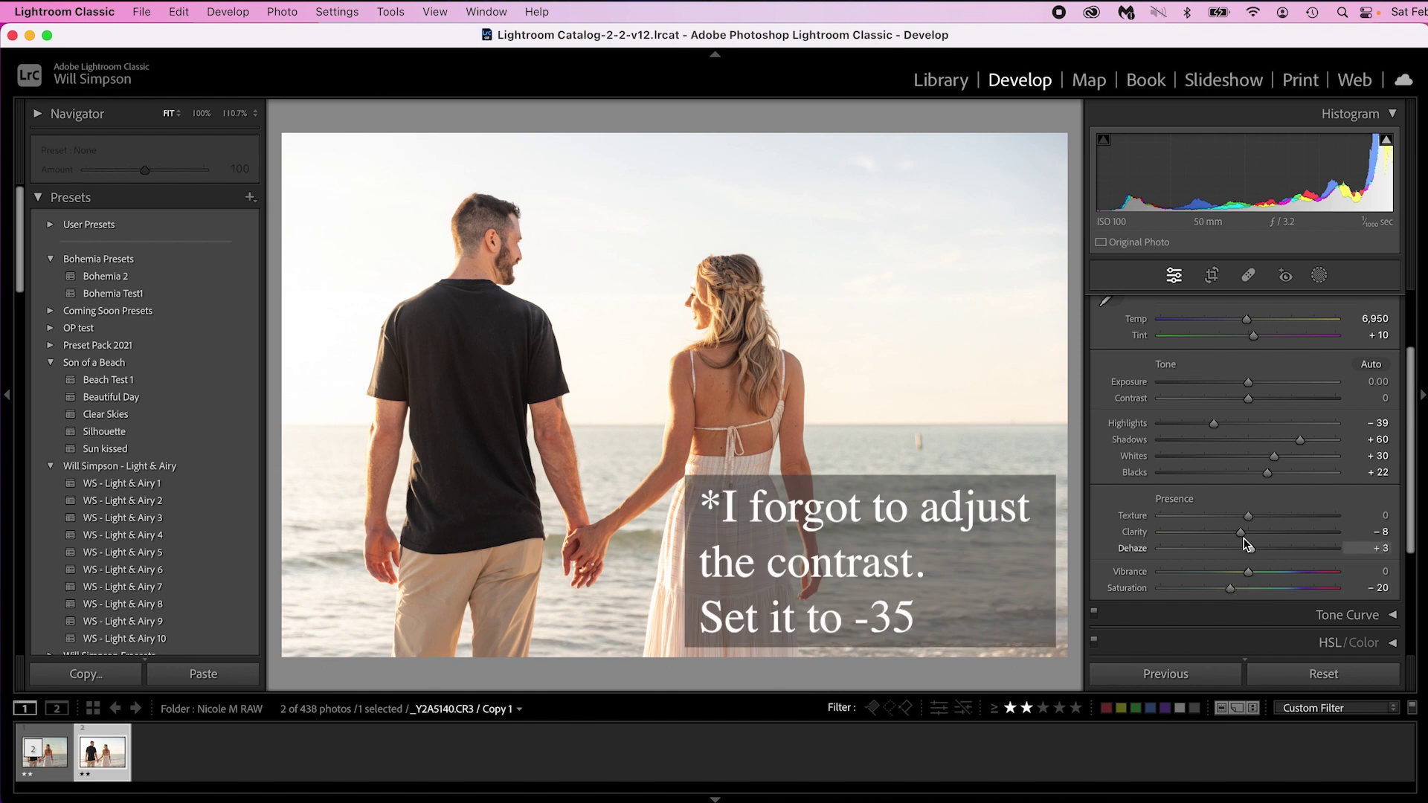
pyautogui.scroll(3, 1242, 534)
pyautogui.click(1388, 302)
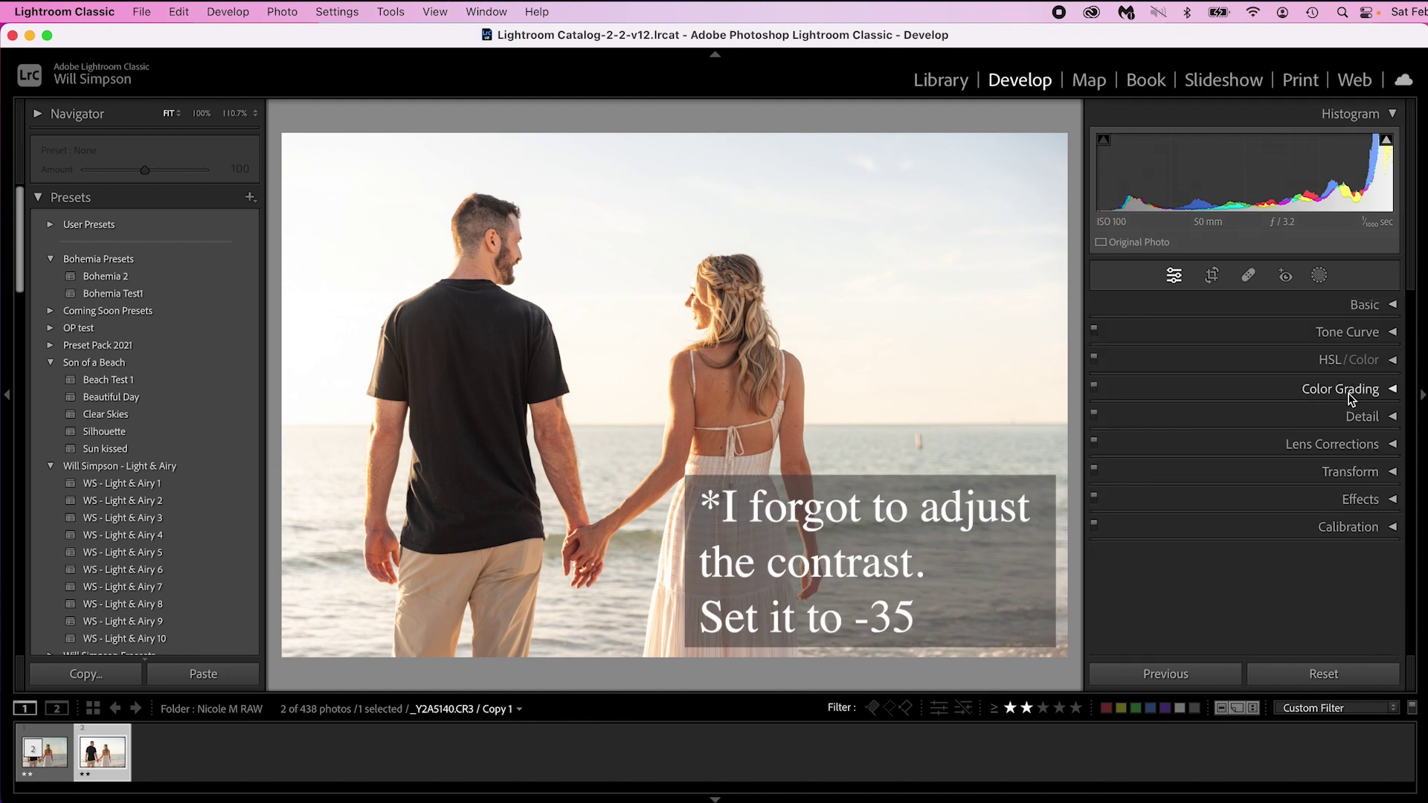
# In HSL/Color Hue, set Aqua +8, Blue -5, Purple +15 and Magenta +15.
pyautogui.click(1391, 361)
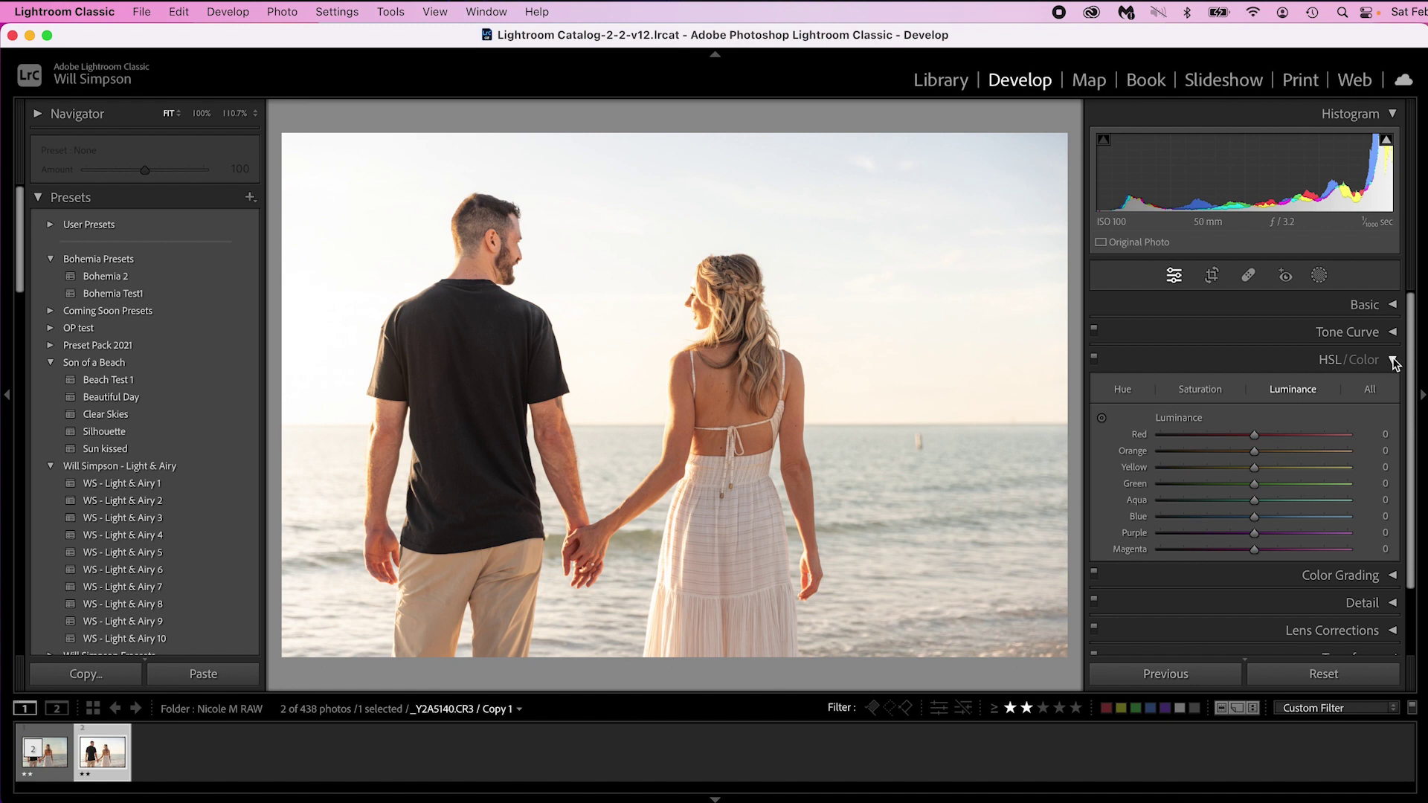
pyautogui.click(1123, 391)
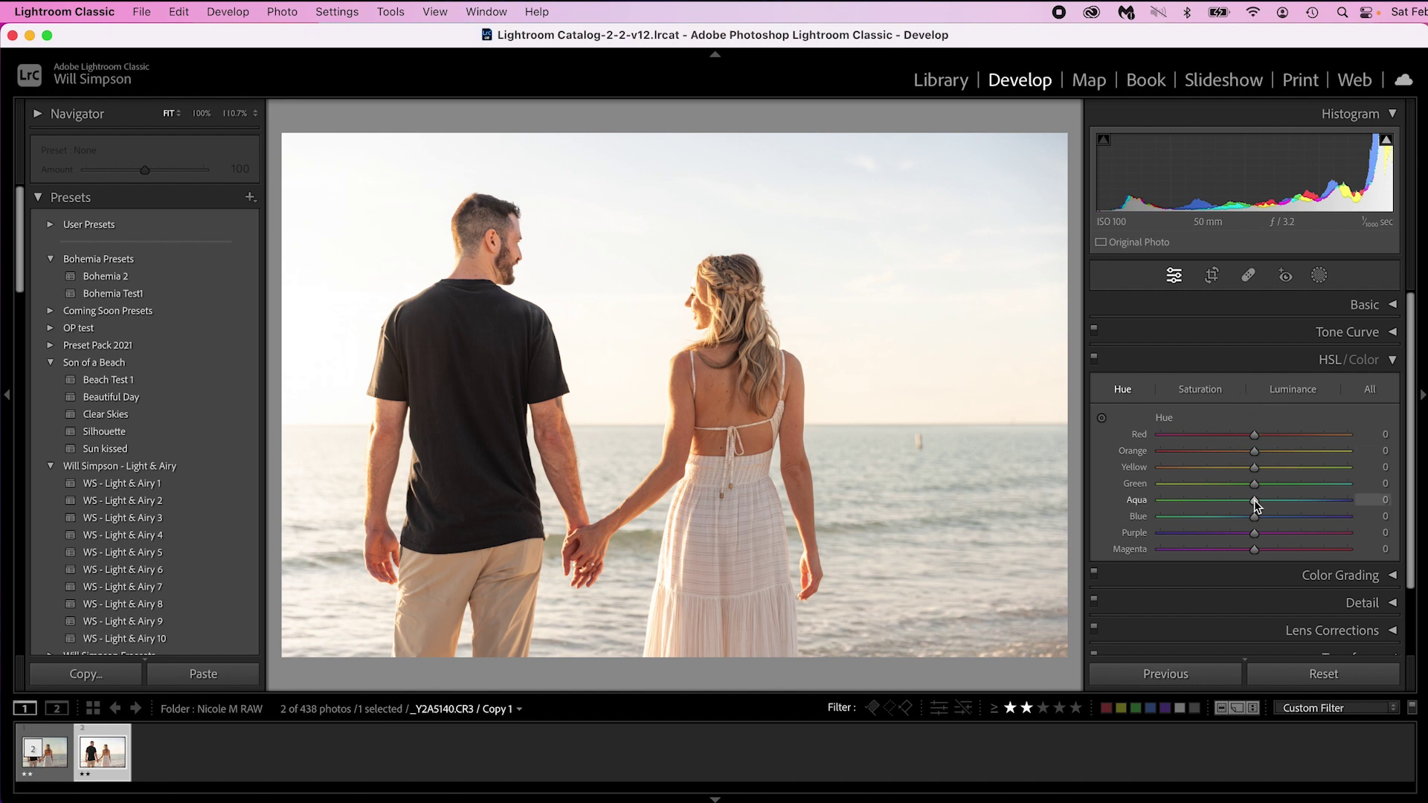
pyautogui.moveTo(1255, 506); pyautogui.dragTo(1246, 518)
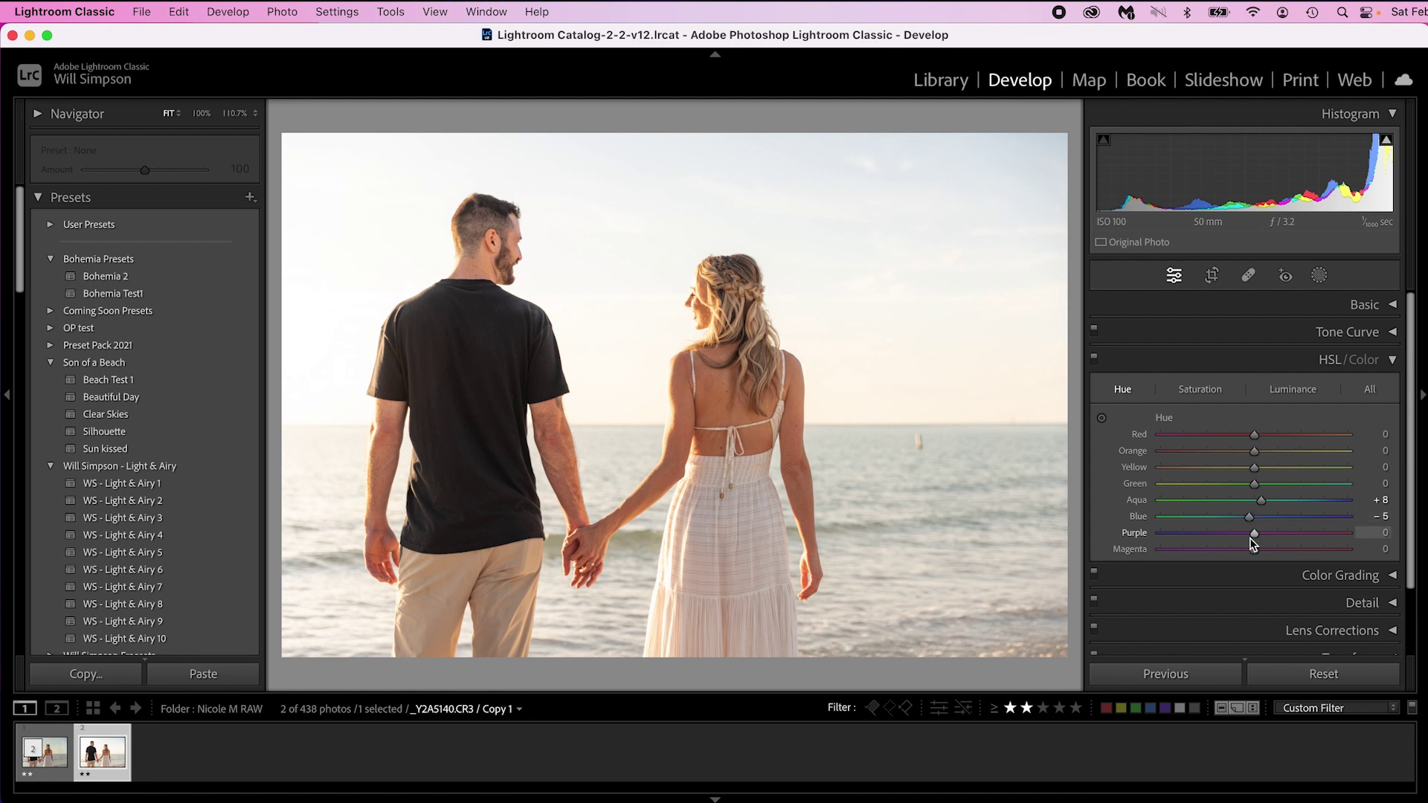
pyautogui.moveTo(1250, 538); pyautogui.dragTo(1269, 553)
pyautogui.click(1202, 390)
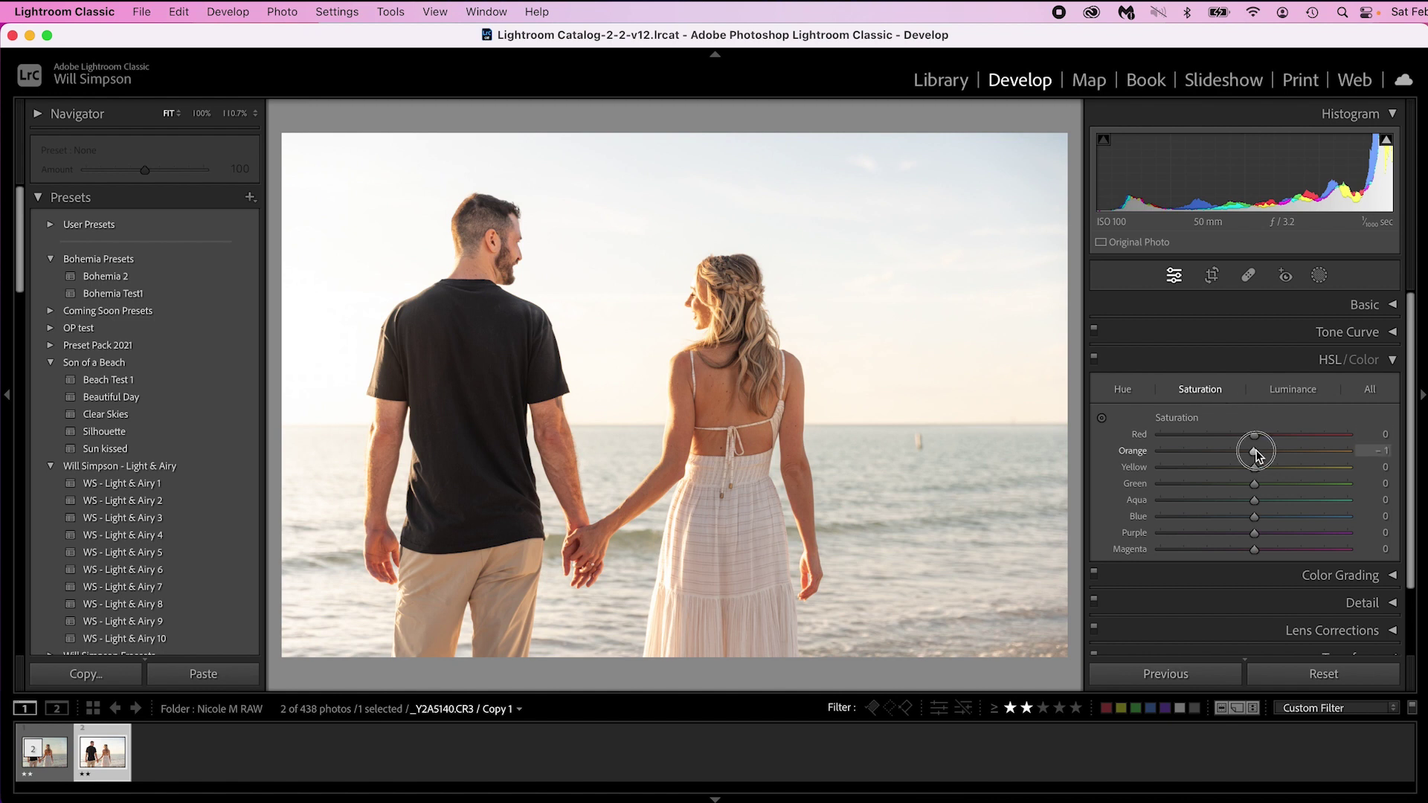
# Lower HSL saturation: Orange -6, Yellow -40, Green -14, Aqua -8, Blue -21, Purple -29, Magenta -23.
pyautogui.moveTo(1256, 455); pyautogui.dragTo(1252, 455)
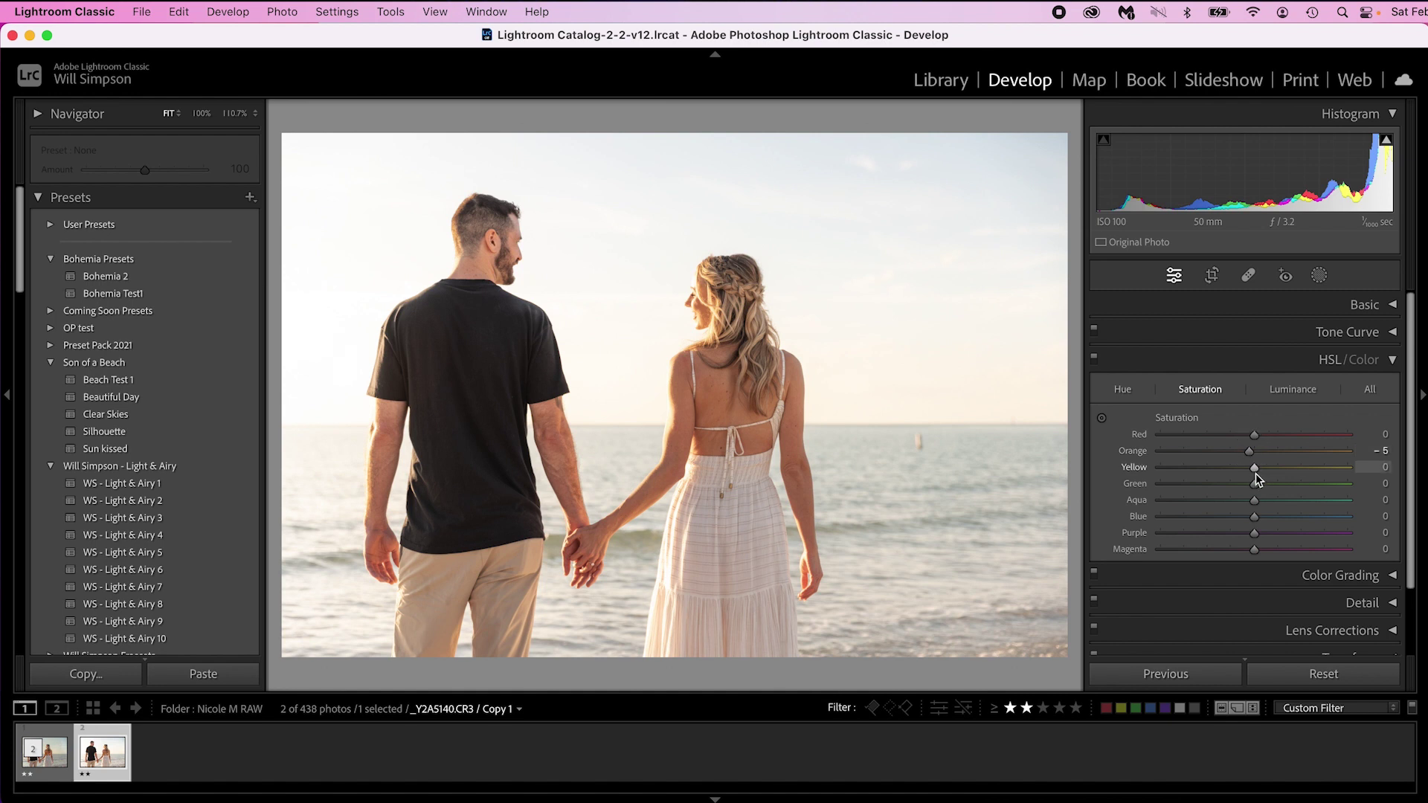
pyautogui.moveTo(1254, 470); pyautogui.dragTo(1216, 476)
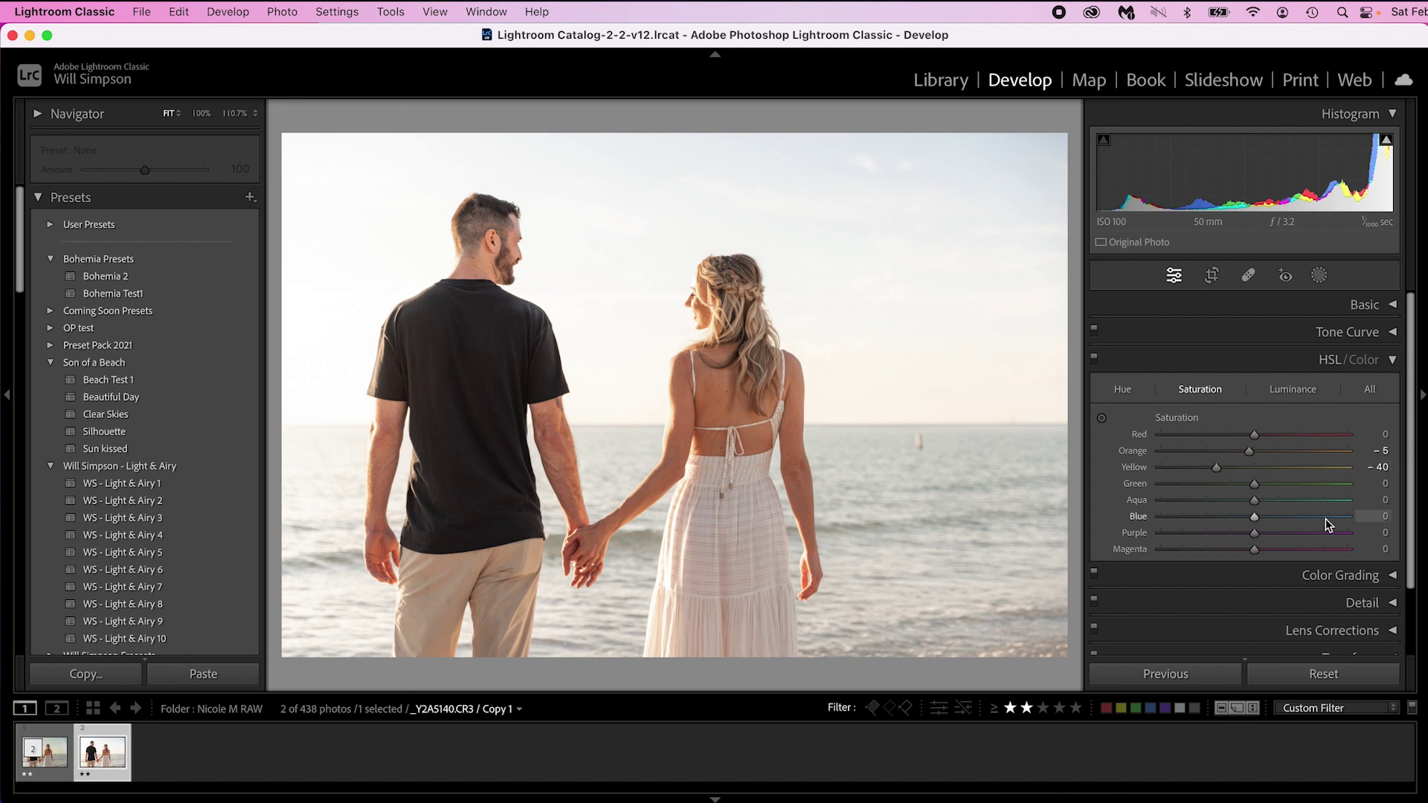
pyautogui.moveTo(1255, 485); pyautogui.dragTo(1245, 491)
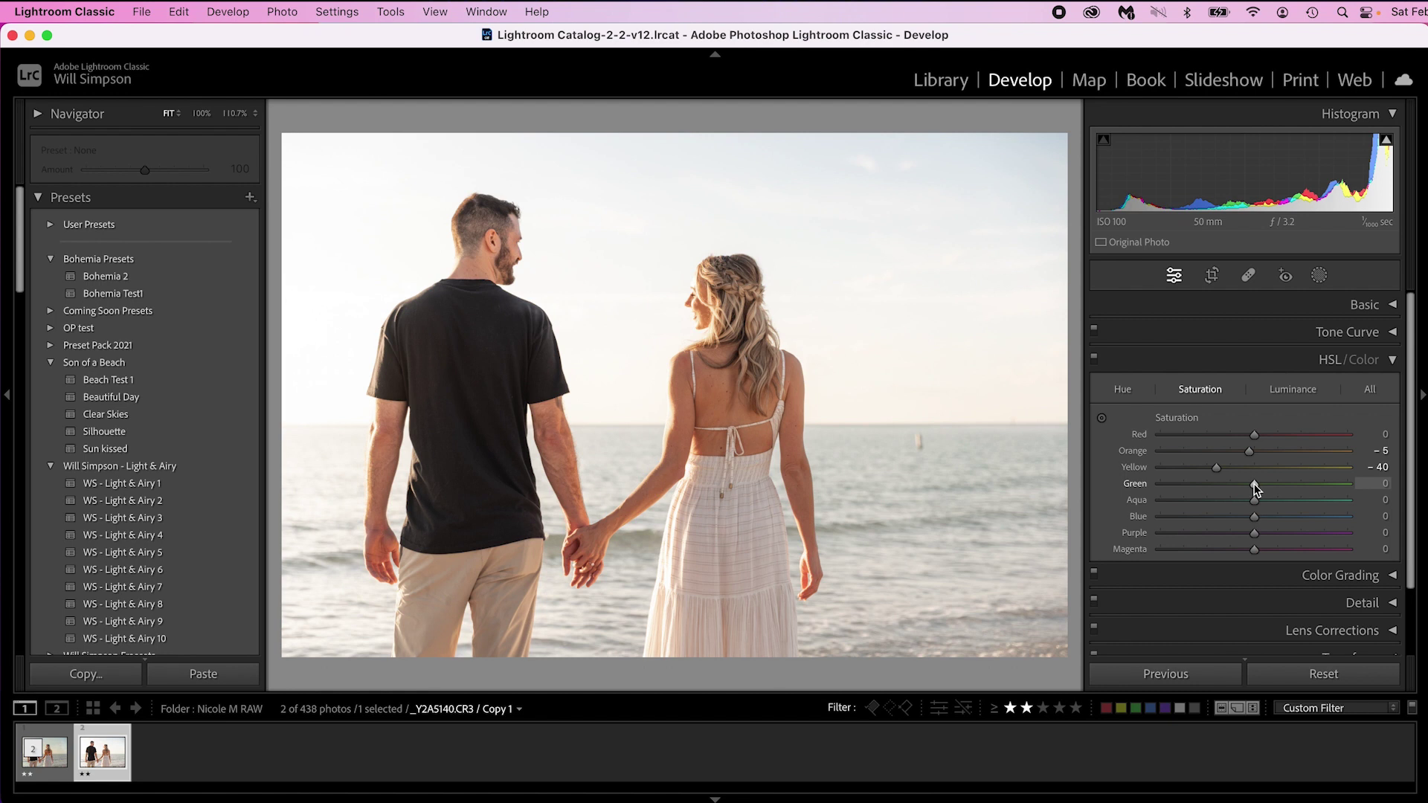
pyautogui.moveTo(1240, 484); pyautogui.dragTo(1235, 522)
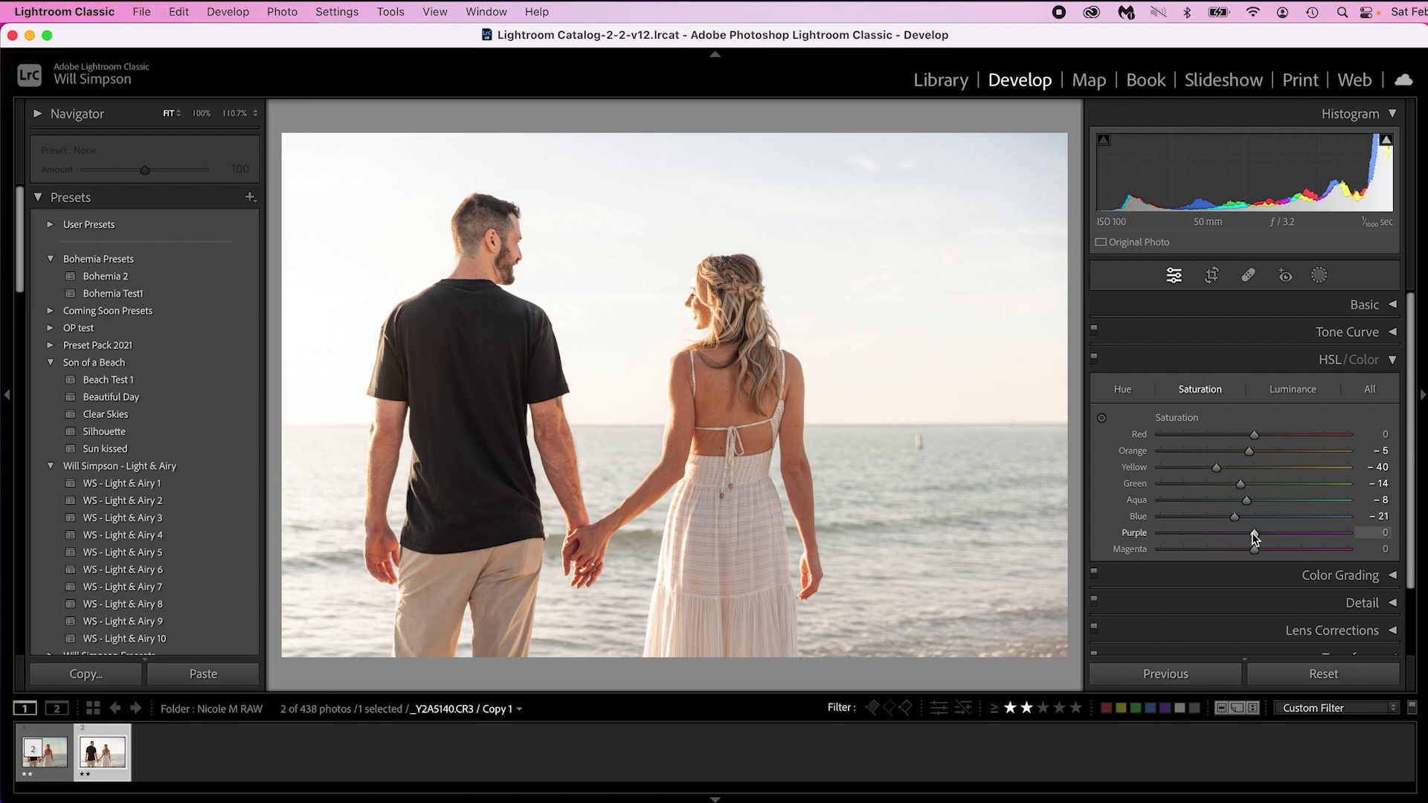
pyautogui.moveTo(1255, 535); pyautogui.dragTo(1227, 534)
pyautogui.moveTo(1254, 551); pyautogui.dragTo(1232, 555)
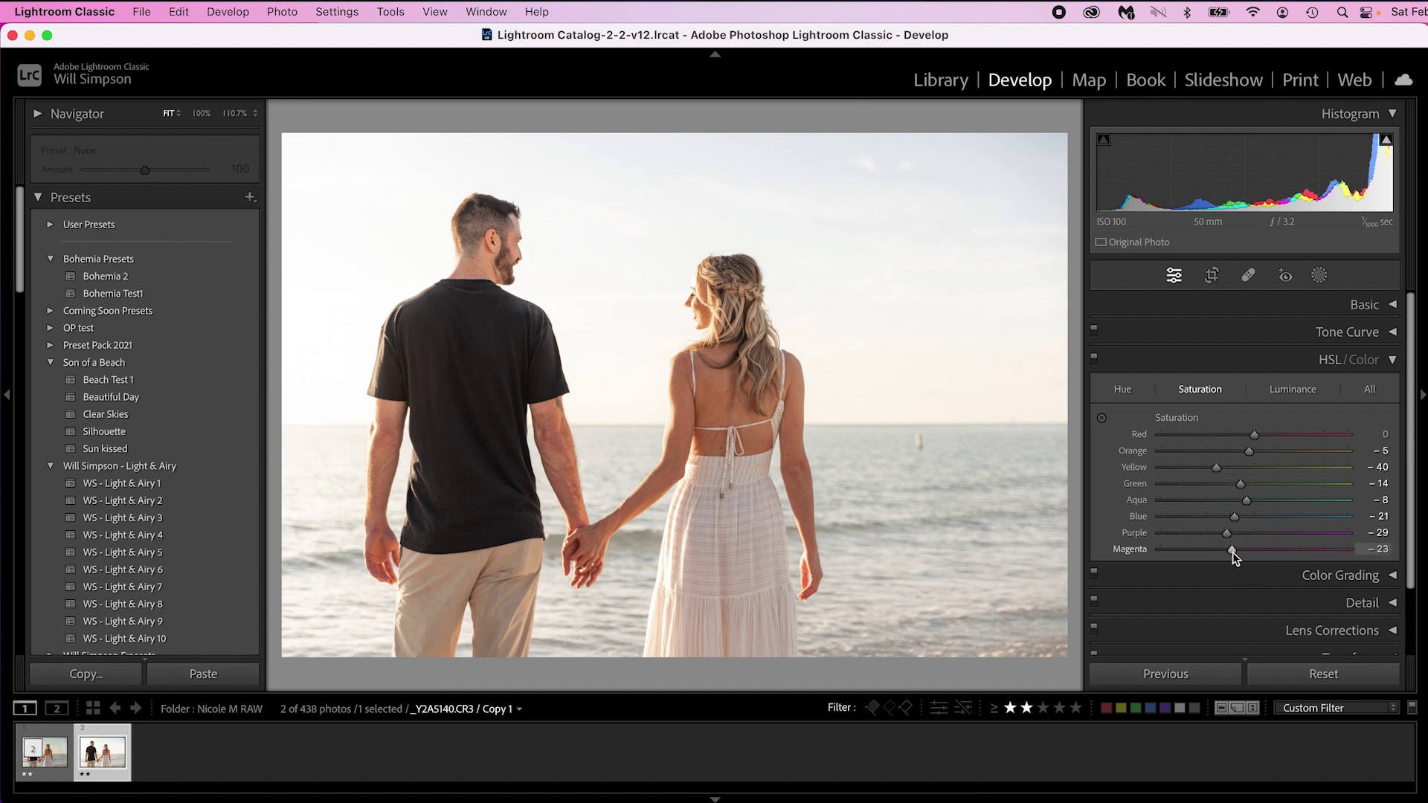
# Set HSL luminance to Orange +11, Yellow -10, Green +9 and Blue -23.
pyautogui.click(1294, 390)
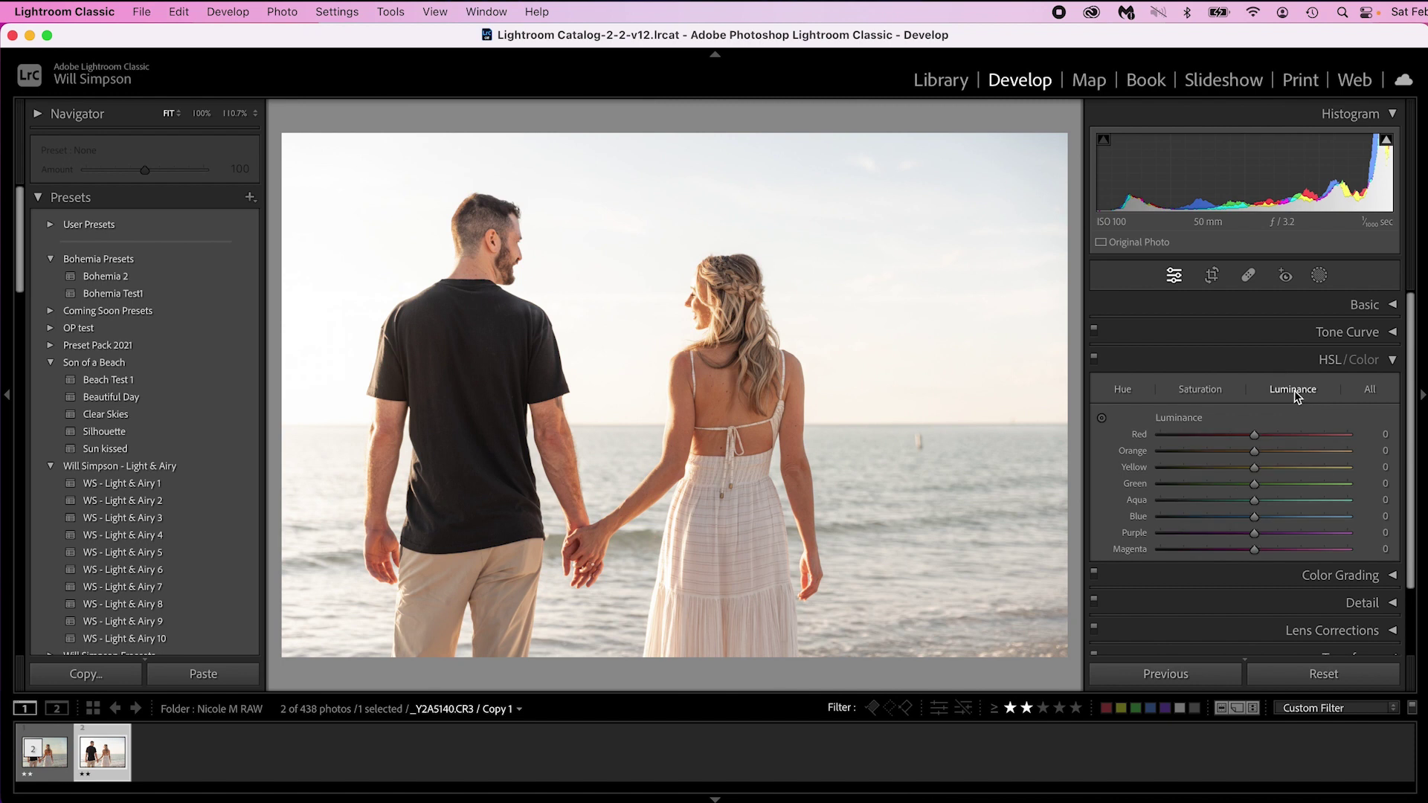
pyautogui.moveTo(1255, 516); pyautogui.dragTo(1233, 521)
pyautogui.moveTo(1256, 451); pyautogui.dragTo(1268, 457)
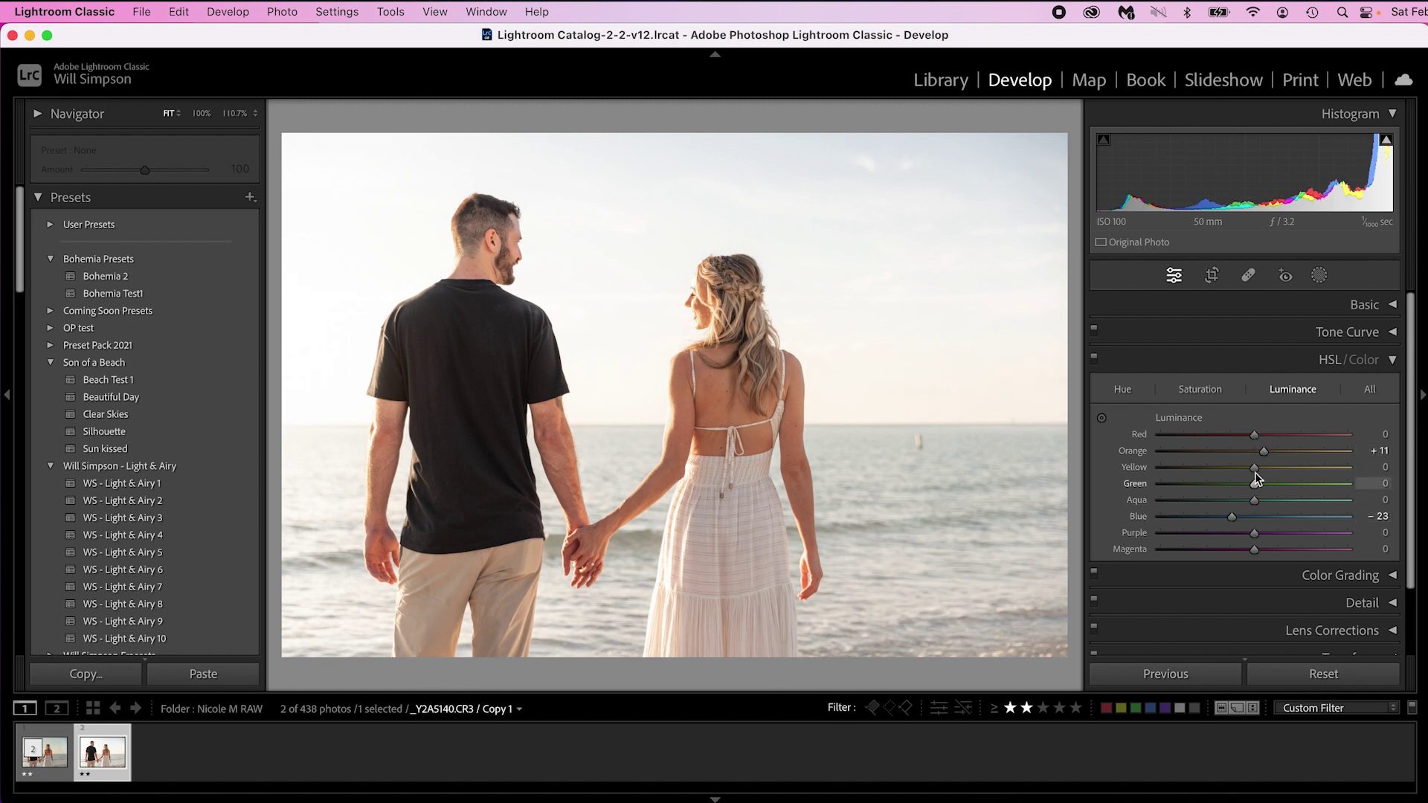
pyautogui.moveTo(1254, 469); pyautogui.dragTo(1247, 473)
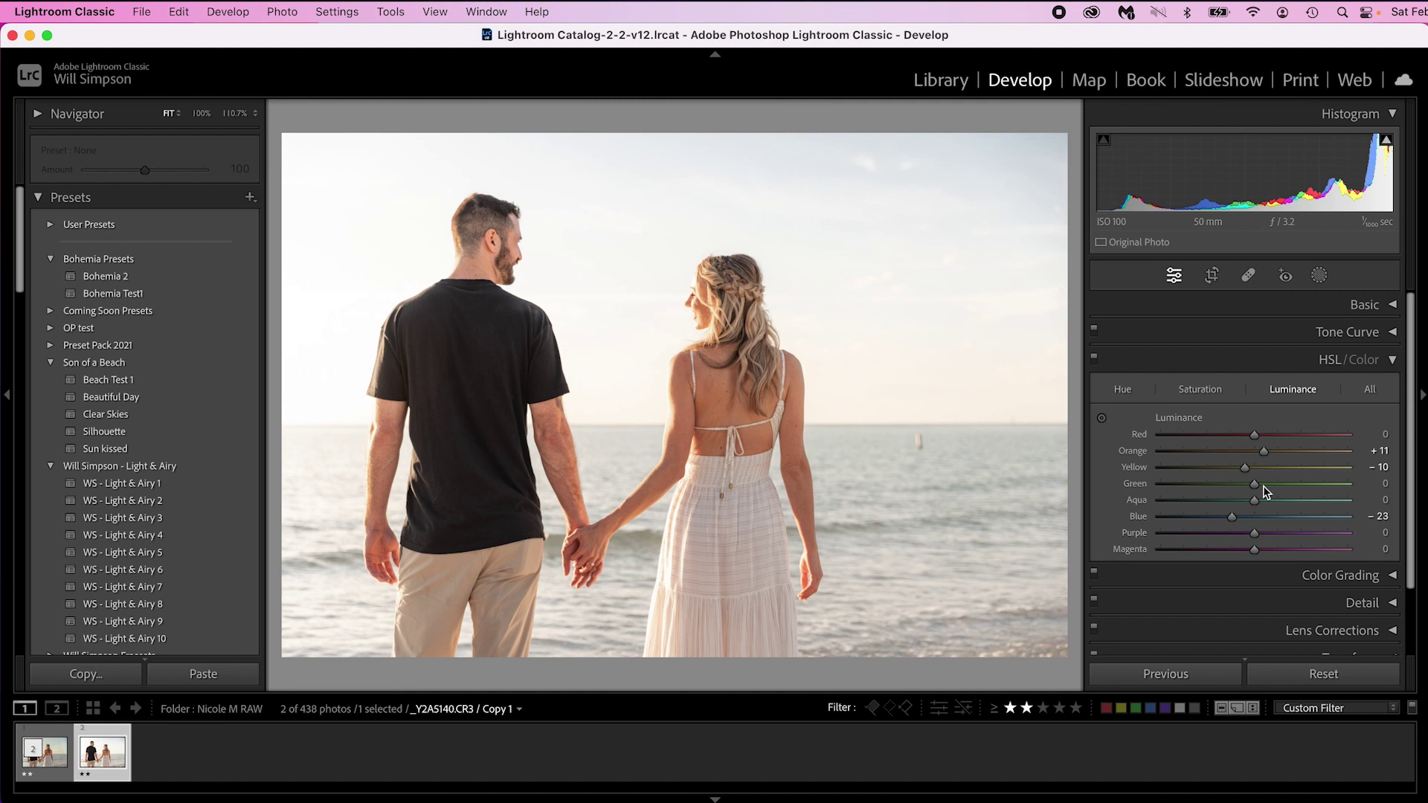
pyautogui.moveTo(1255, 486); pyautogui.dragTo(1264, 488)
pyautogui.click(1395, 362)
# Add shadow and highlight points to the Blue channel curve, setting the upper point to input 191 and pulling the shadow point down.
pyautogui.click(1396, 333)
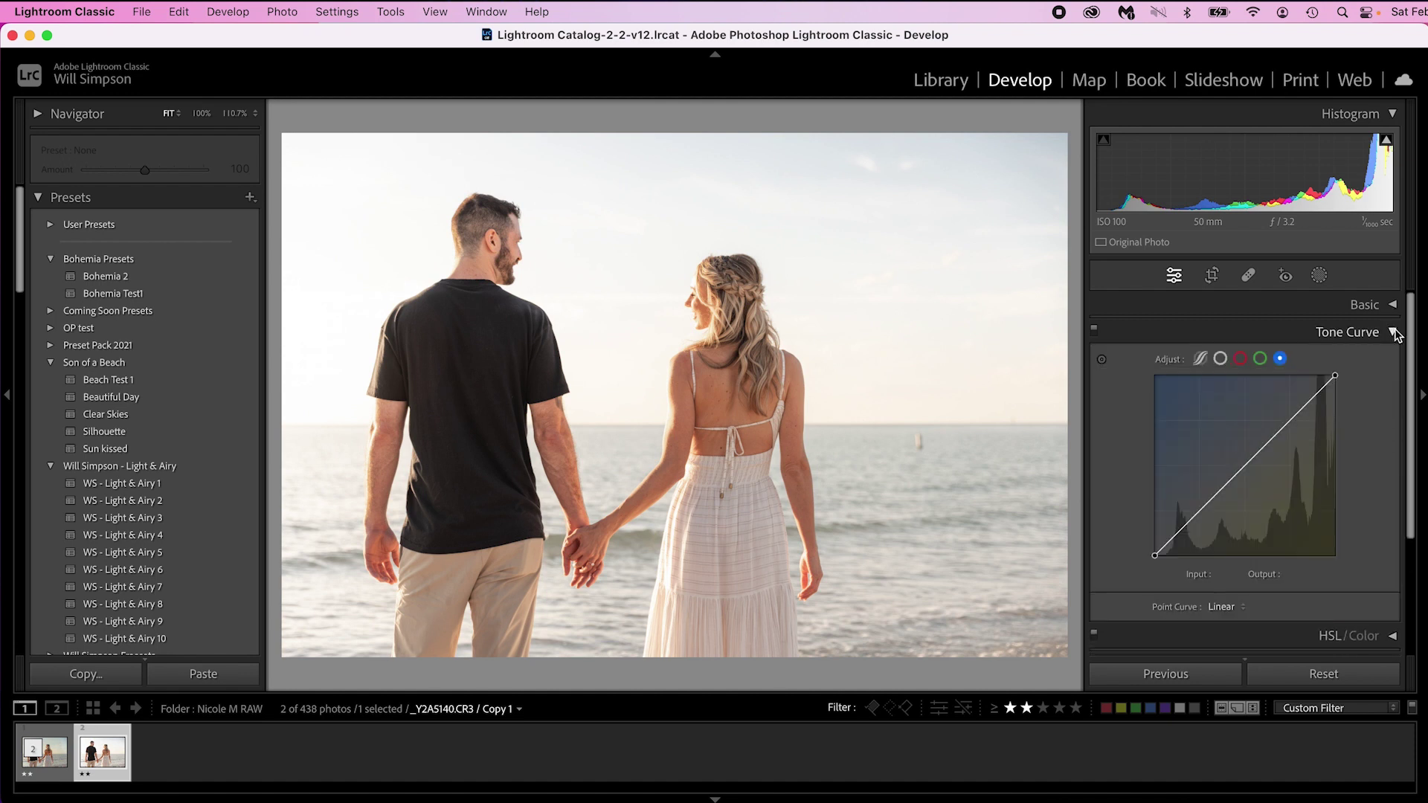
pyautogui.click(1221, 359)
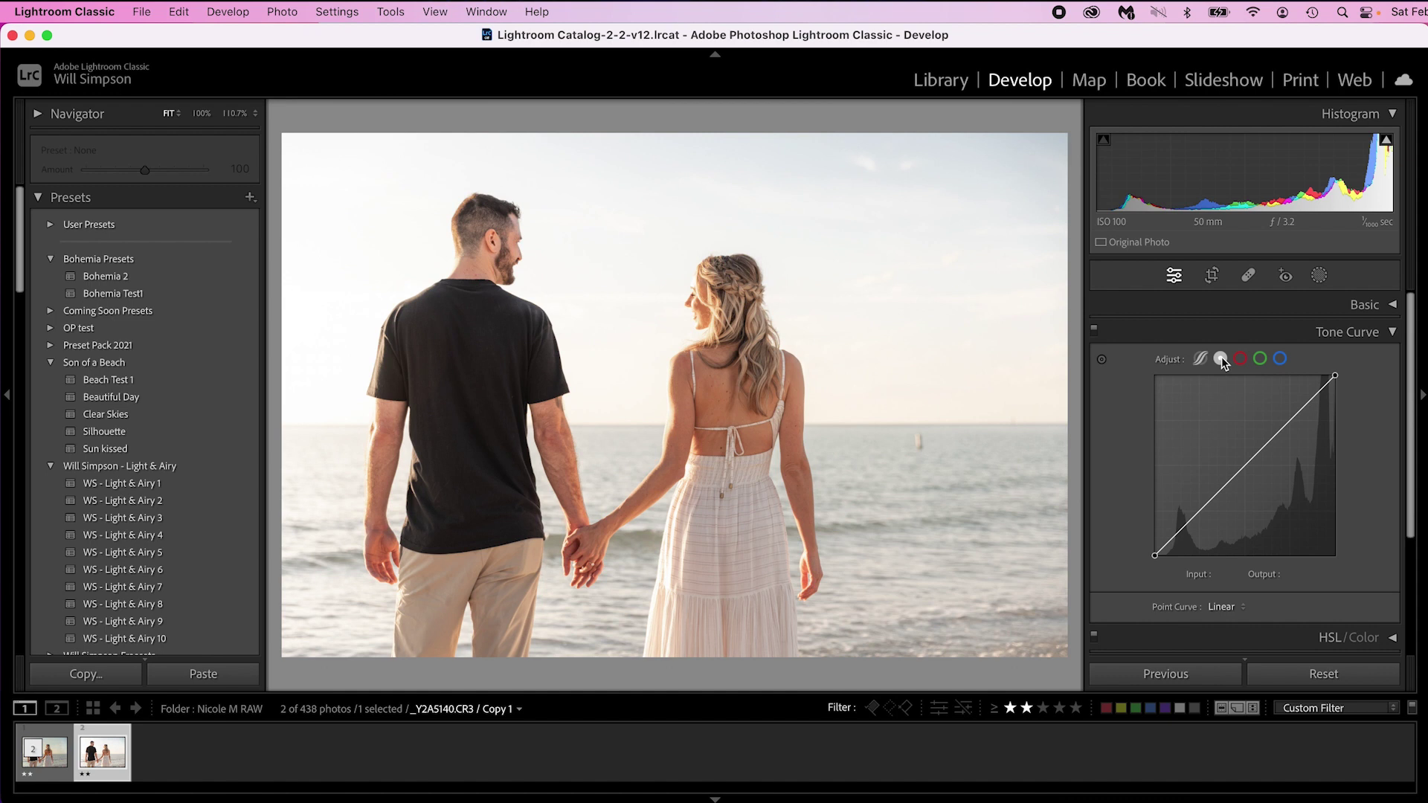
pyautogui.click(1240, 359)
pyautogui.click(1259, 358)
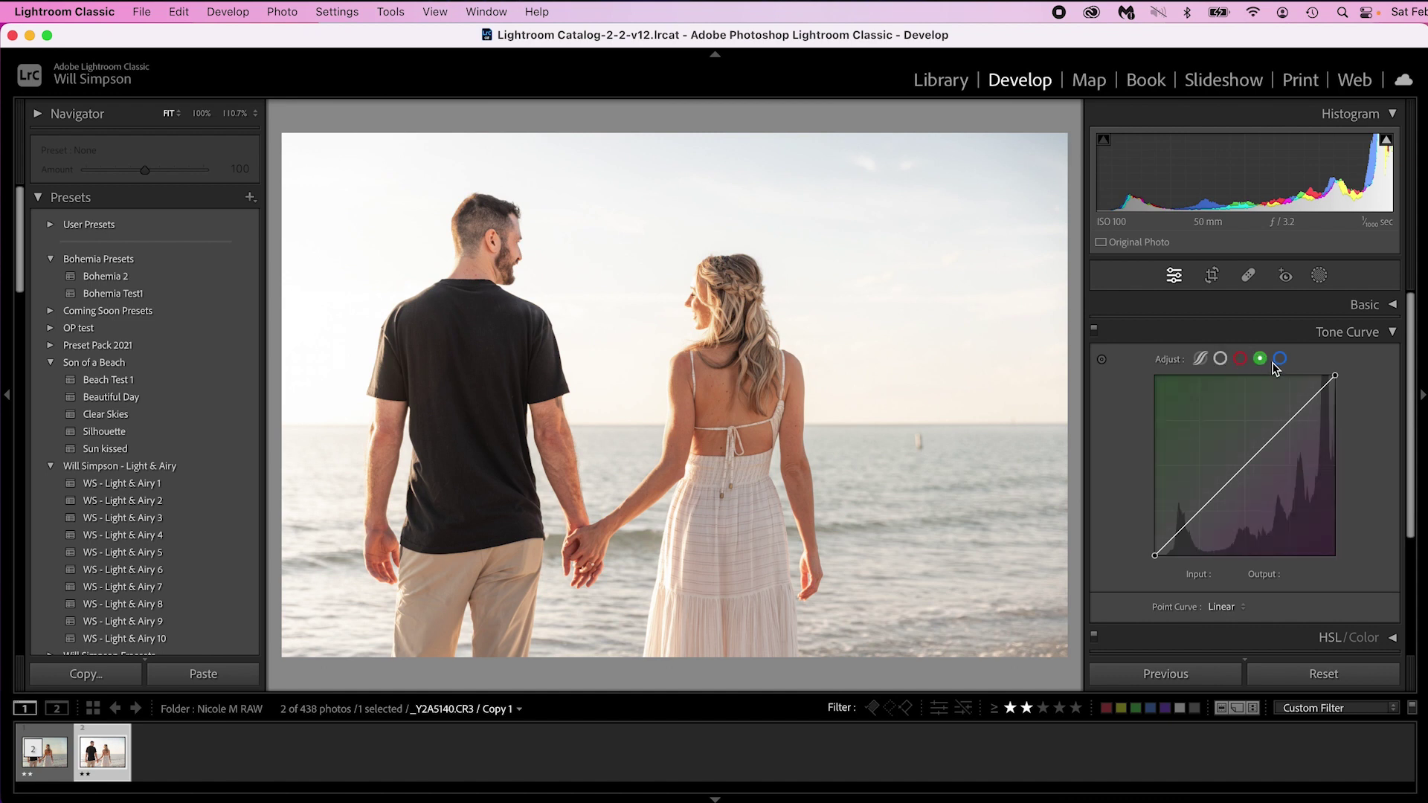
pyautogui.click(1278, 360)
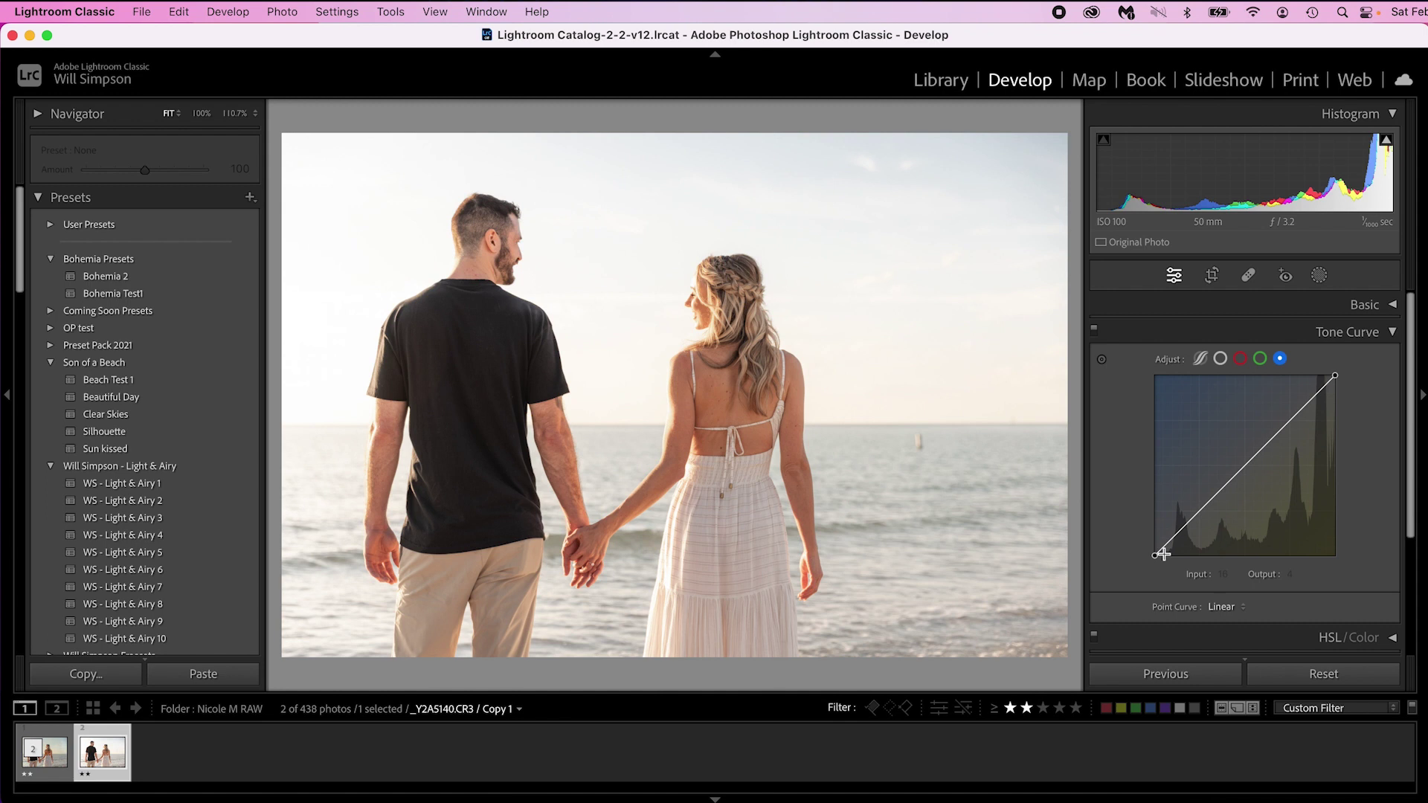
pyautogui.moveTo(1179, 533); pyautogui.dragTo(1201, 508)
pyautogui.click(1179, 533)
pyautogui.click(1248, 463)
pyautogui.click(1293, 418)
pyautogui.moveTo(1293, 419); pyautogui.dragTo(1290, 416)
pyautogui.moveTo(1181, 531)
pyautogui.mouseDown()
pyautogui.moveTo(1204, 515)
pyautogui.moveTo(1189, 543)
pyautogui.mouseUp()
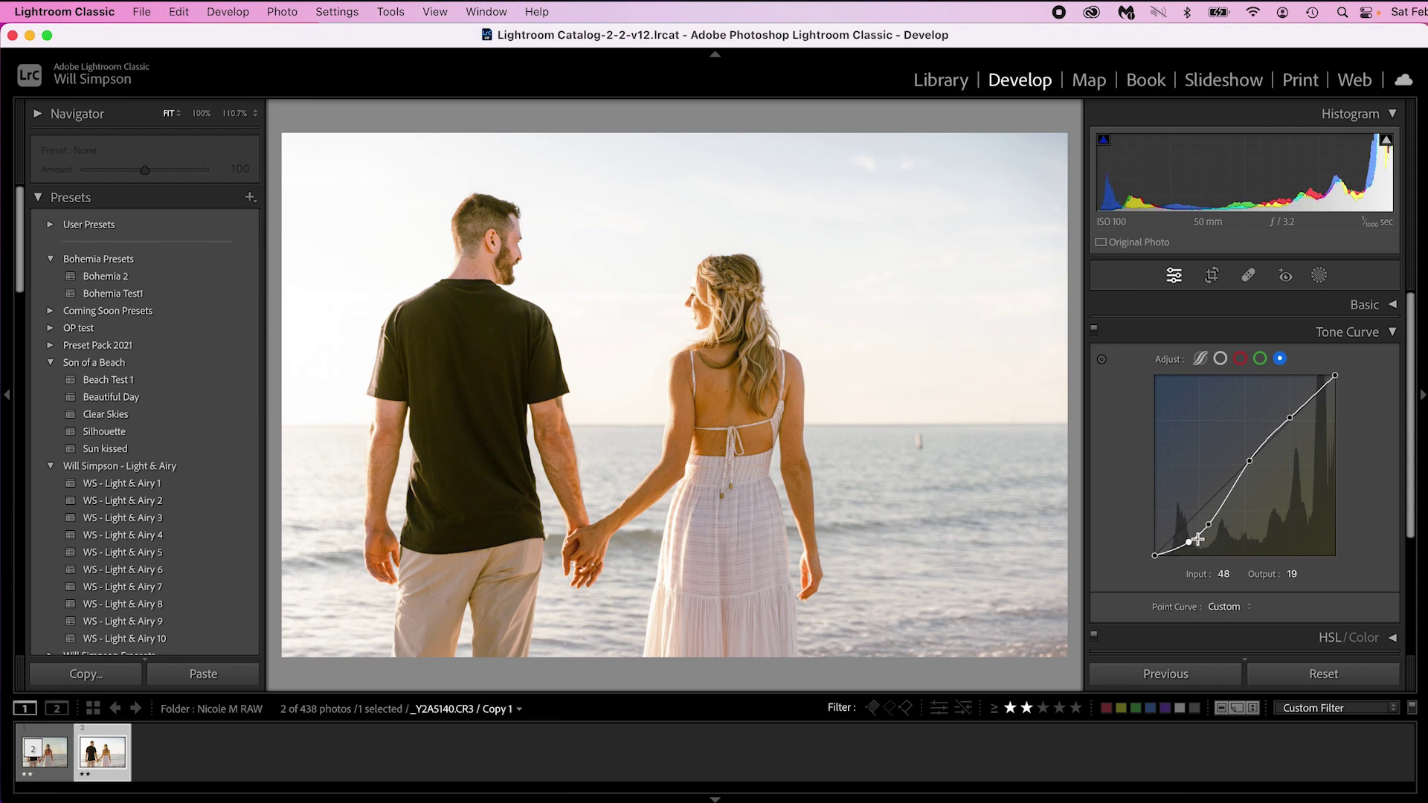
# Lower shadows and lift highlights on the Green and Red curves, with red at 63/55 and 185/189.
pyautogui.click(1260, 359)
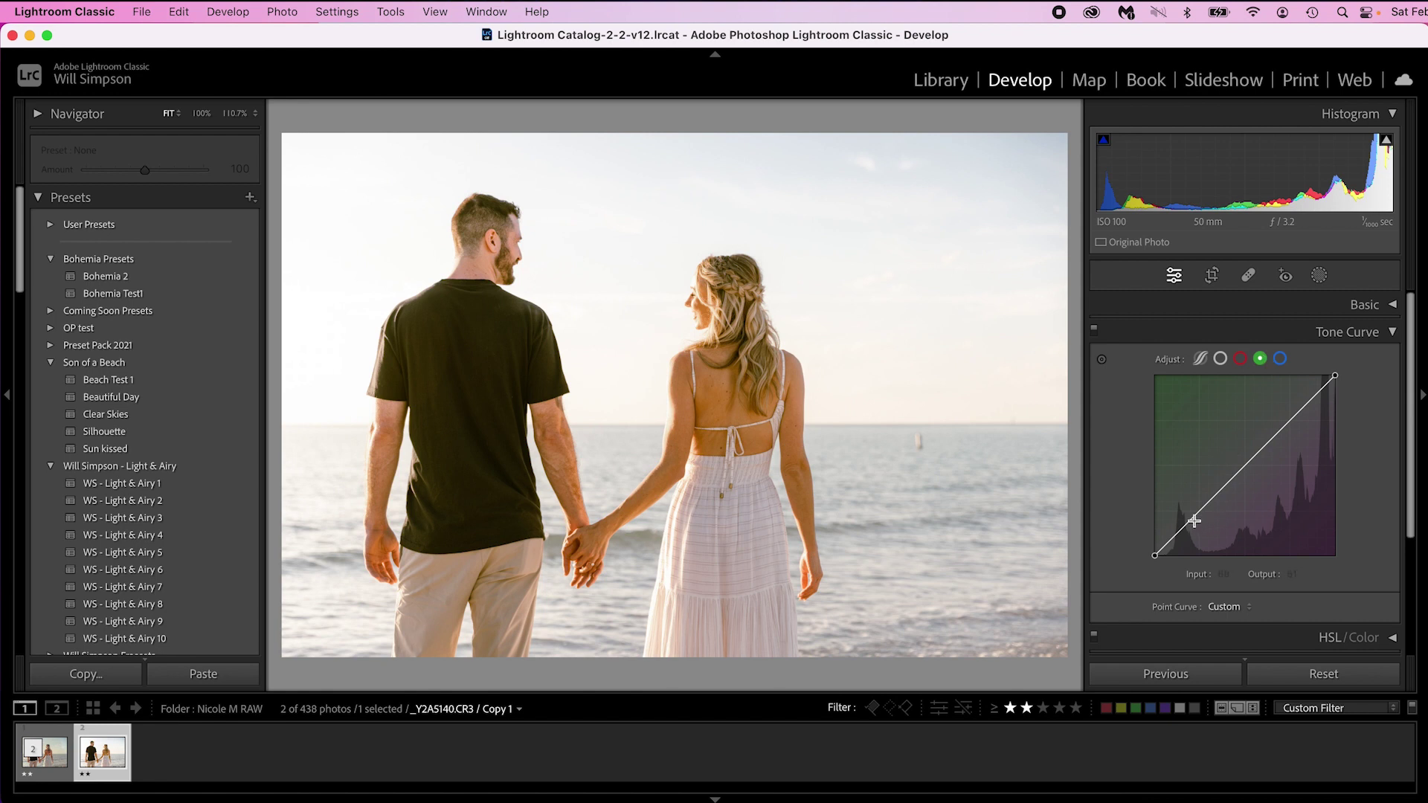
pyautogui.moveTo(1199, 513); pyautogui.dragTo(1203, 518)
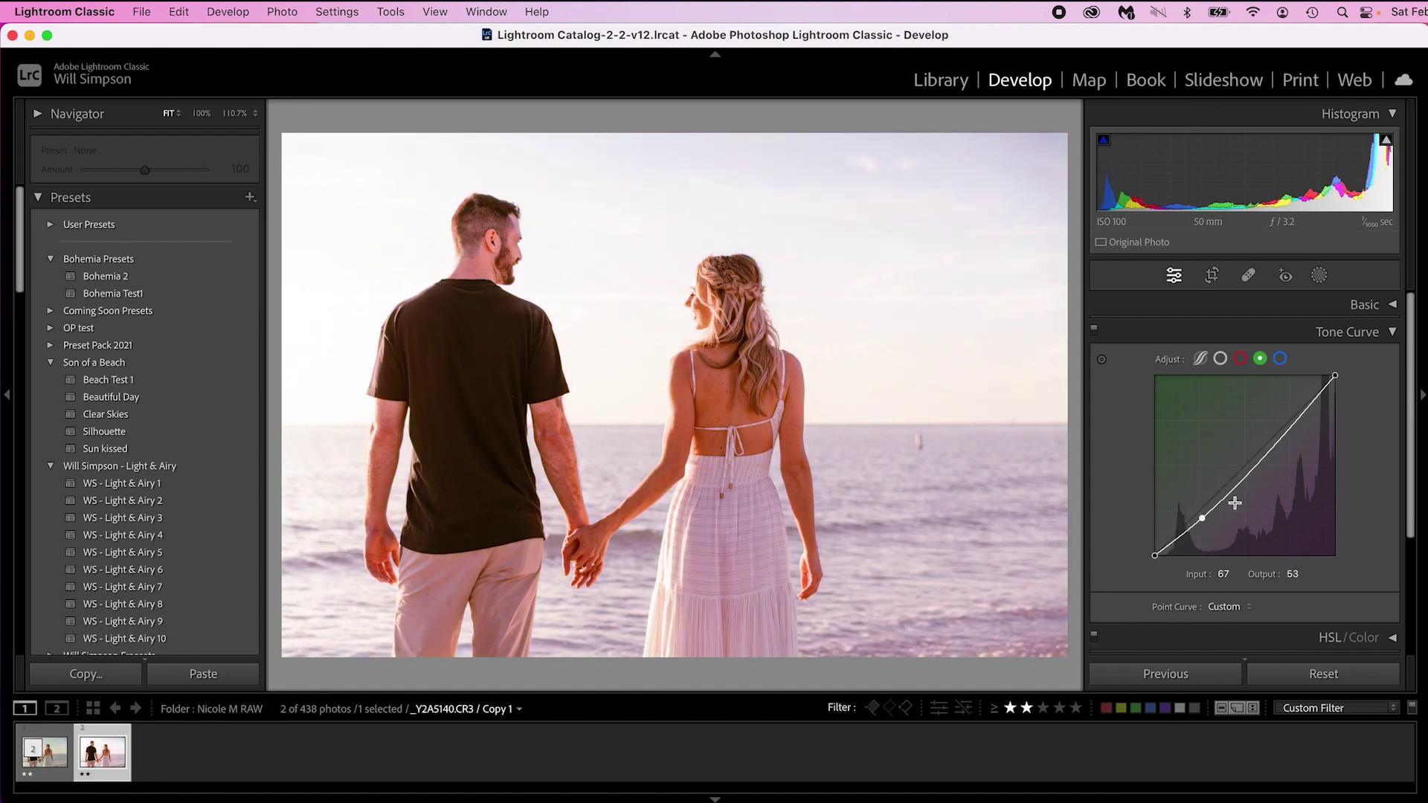
pyautogui.moveTo(1288, 428); pyautogui.dragTo(1287, 422)
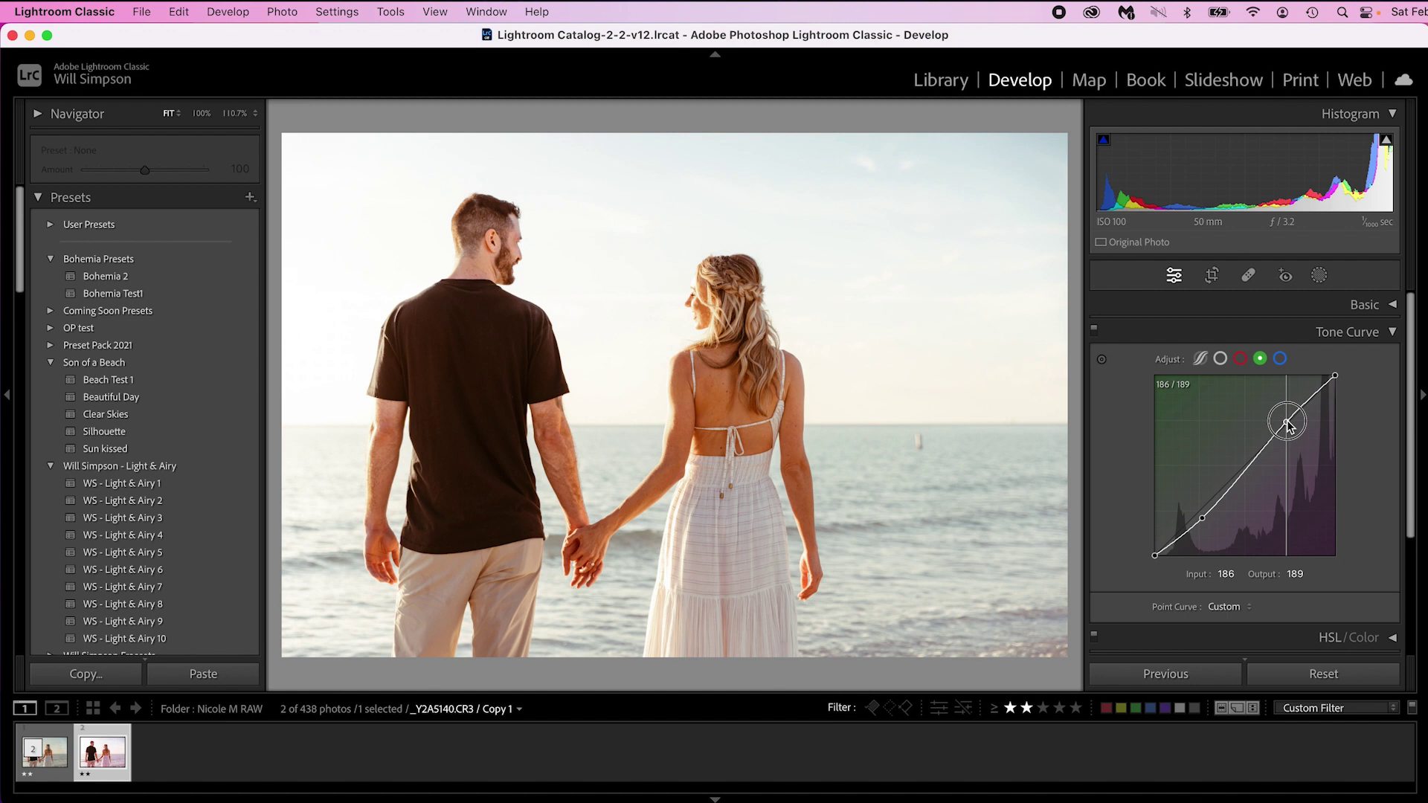
pyautogui.click(1239, 358)
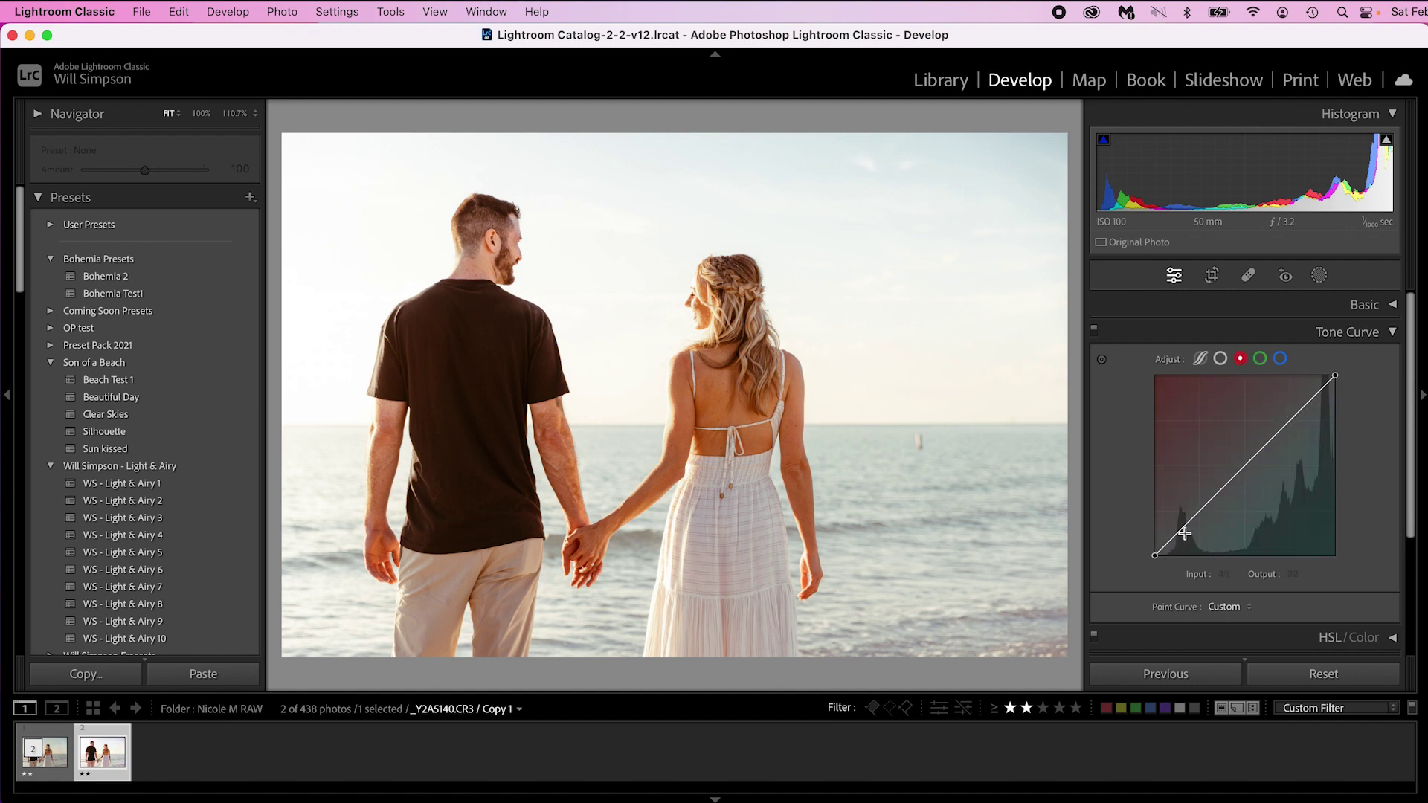
pyautogui.moveTo(1197, 512); pyautogui.dragTo(1198, 518)
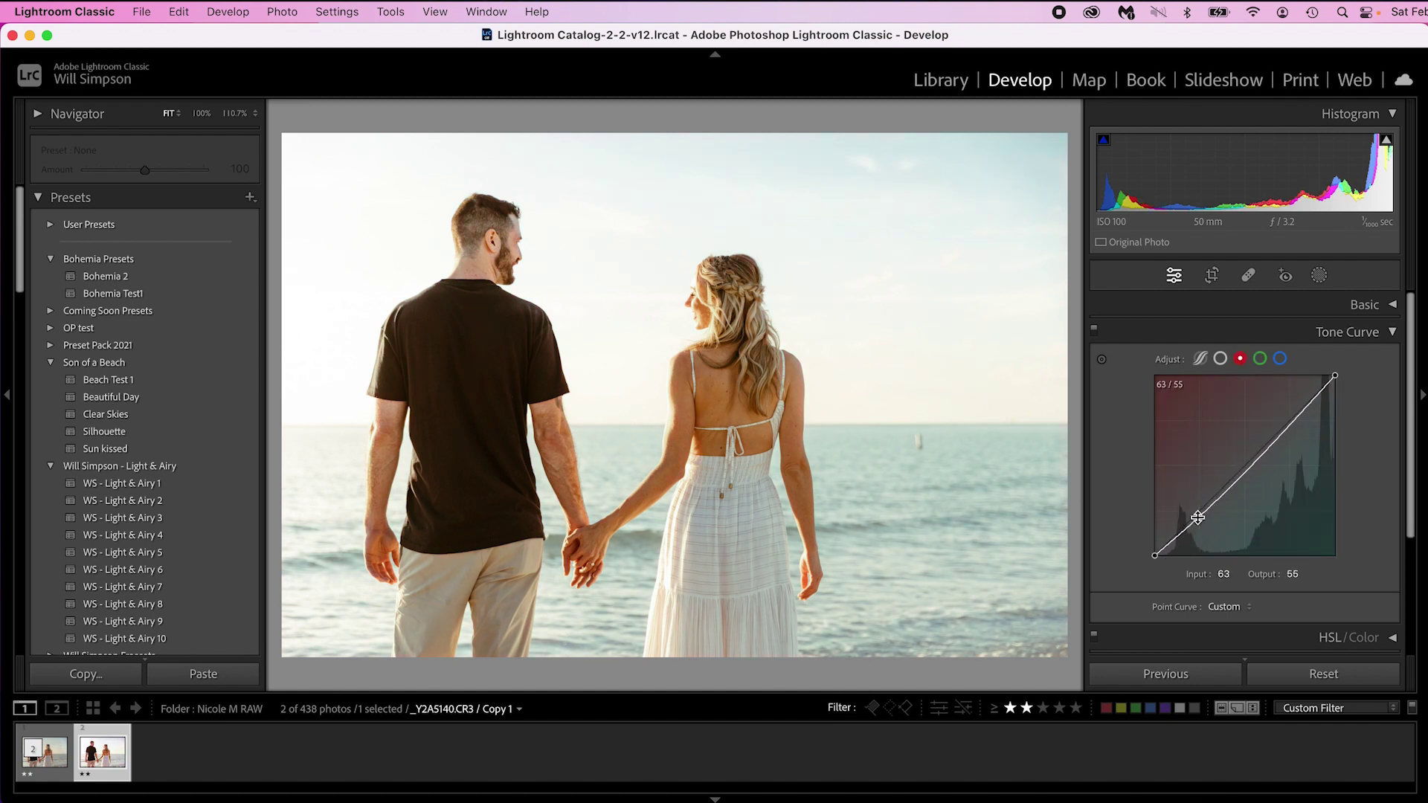
pyautogui.moveTo(1287, 425); pyautogui.dragTo(1287, 424)
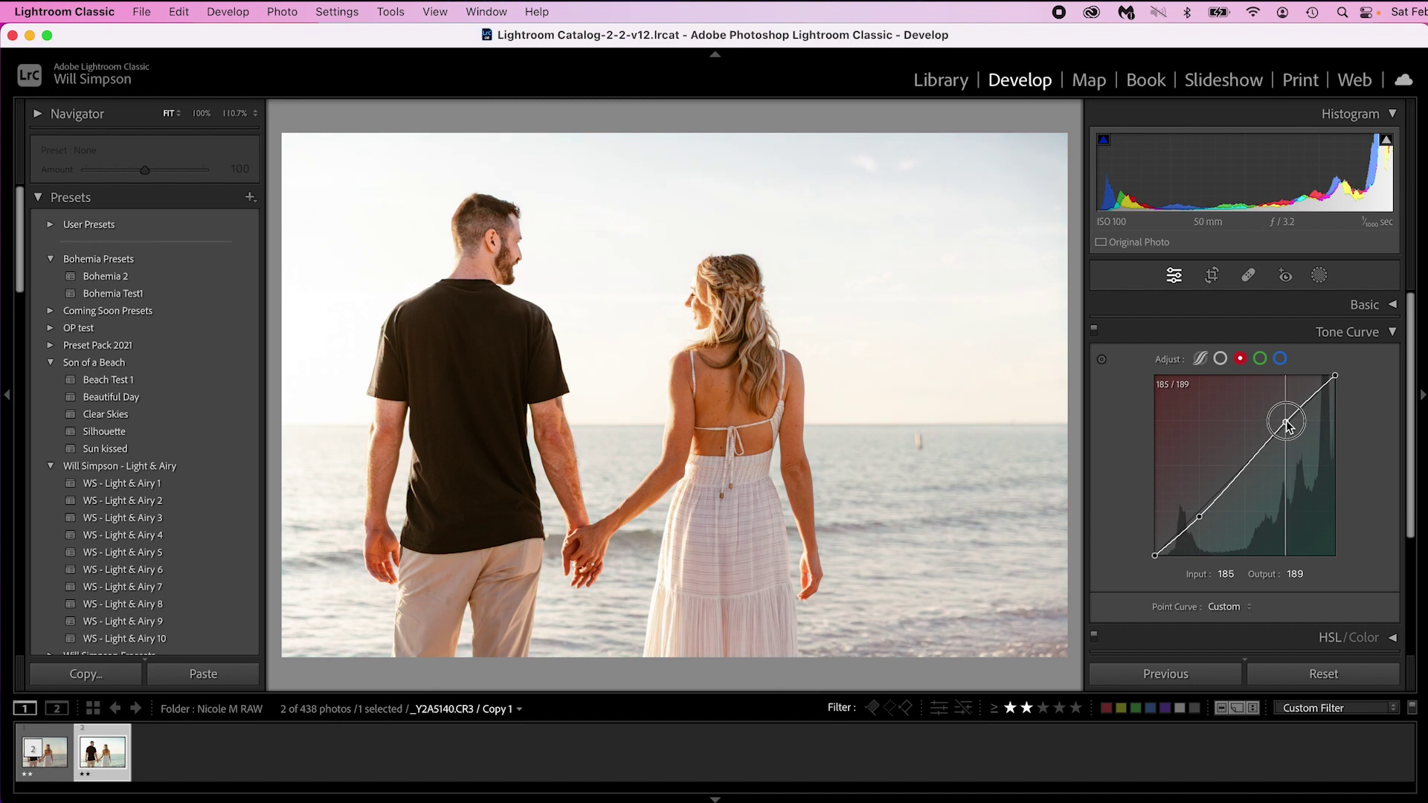
pyautogui.click(1222, 358)
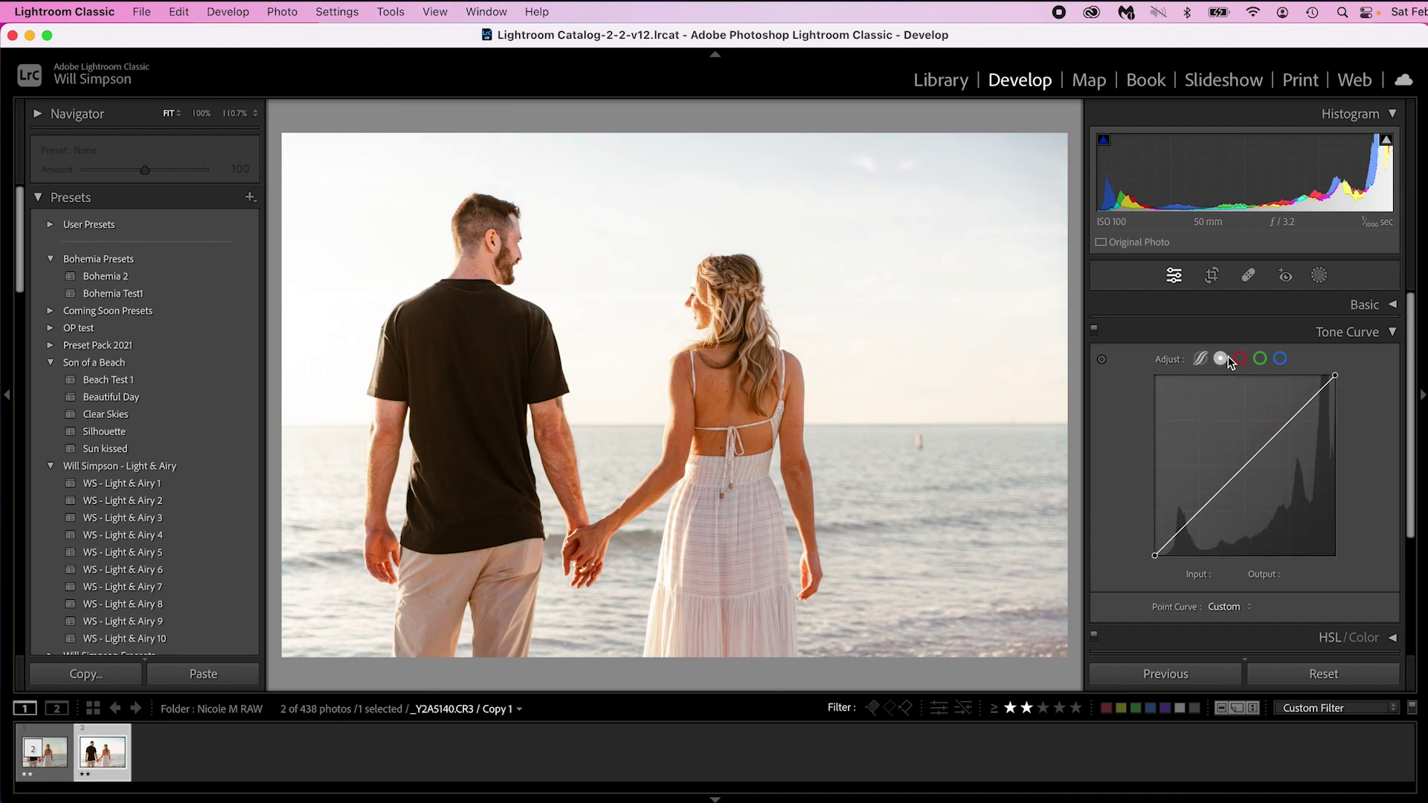
# Add shadow, midtone and highlight points on the RGB curve and lift the black point.
pyautogui.click(1198, 516)
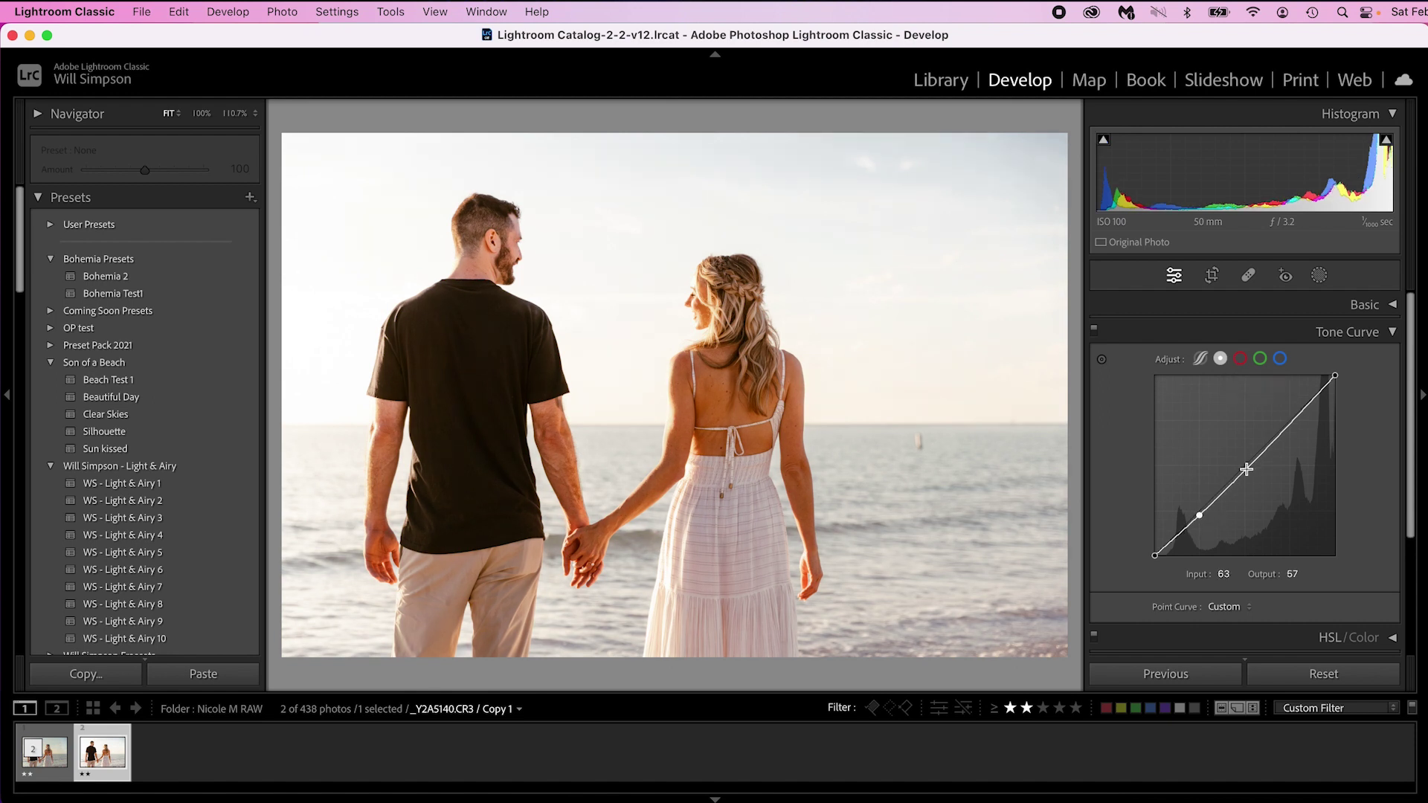
pyautogui.click(1244, 470)
pyautogui.click(1289, 424)
pyautogui.moveTo(1154, 554); pyautogui.dragTo(1138, 542)
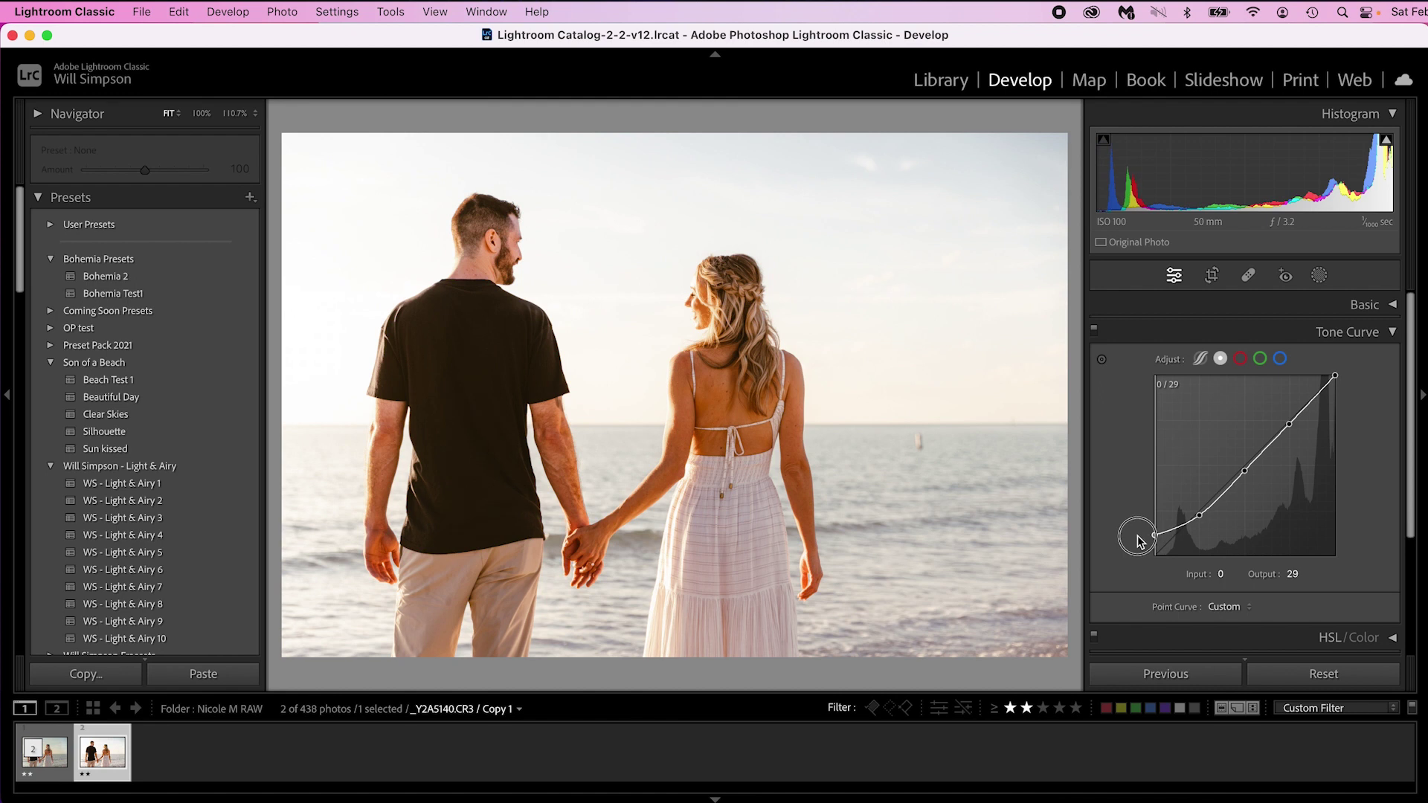
pyautogui.click(1201, 516)
pyautogui.moveTo(1200, 518); pyautogui.dragTo(1198, 517)
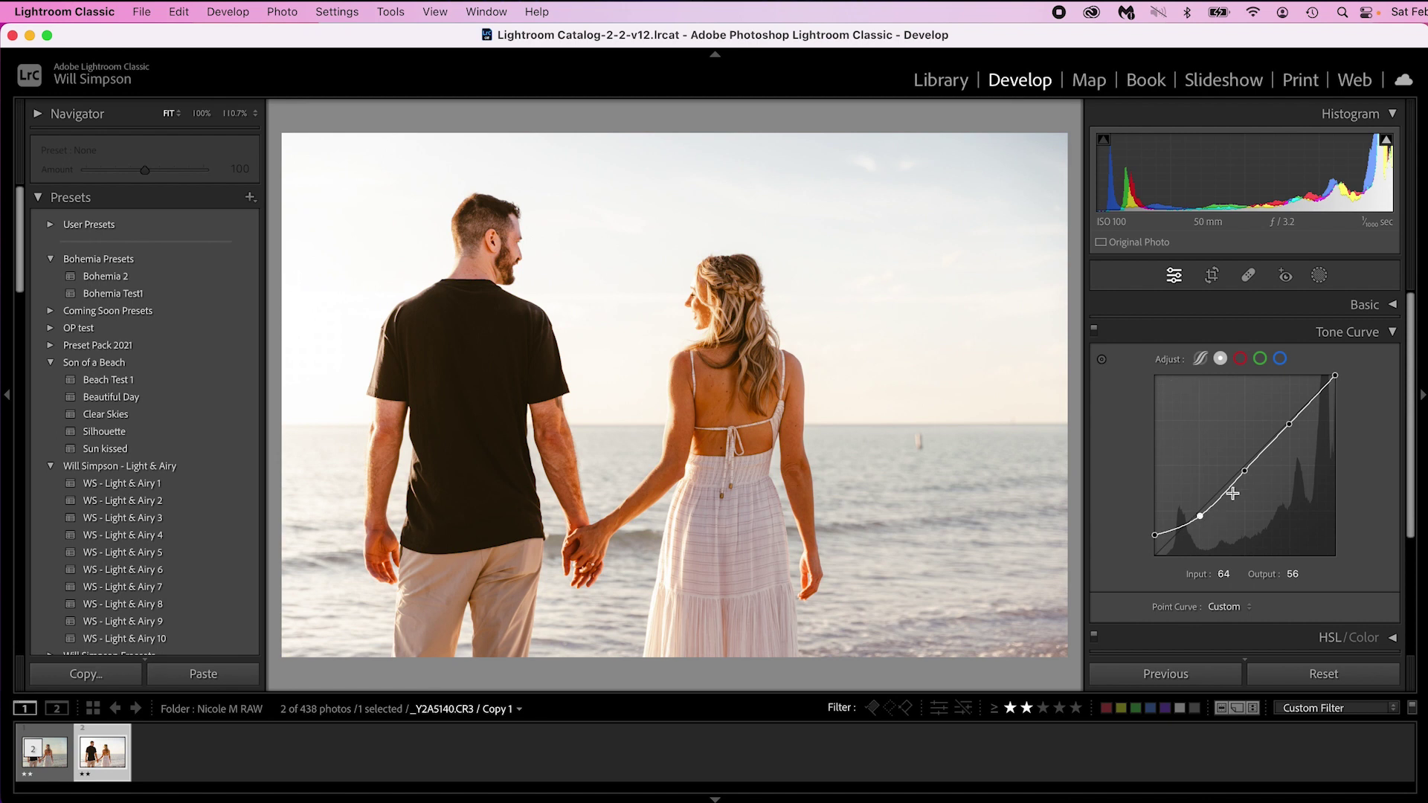
# Lift the midtones, ease the upper point down and lower the white point to 255/242.
pyautogui.moveTo(1244, 471); pyautogui.dragTo(1246, 468)
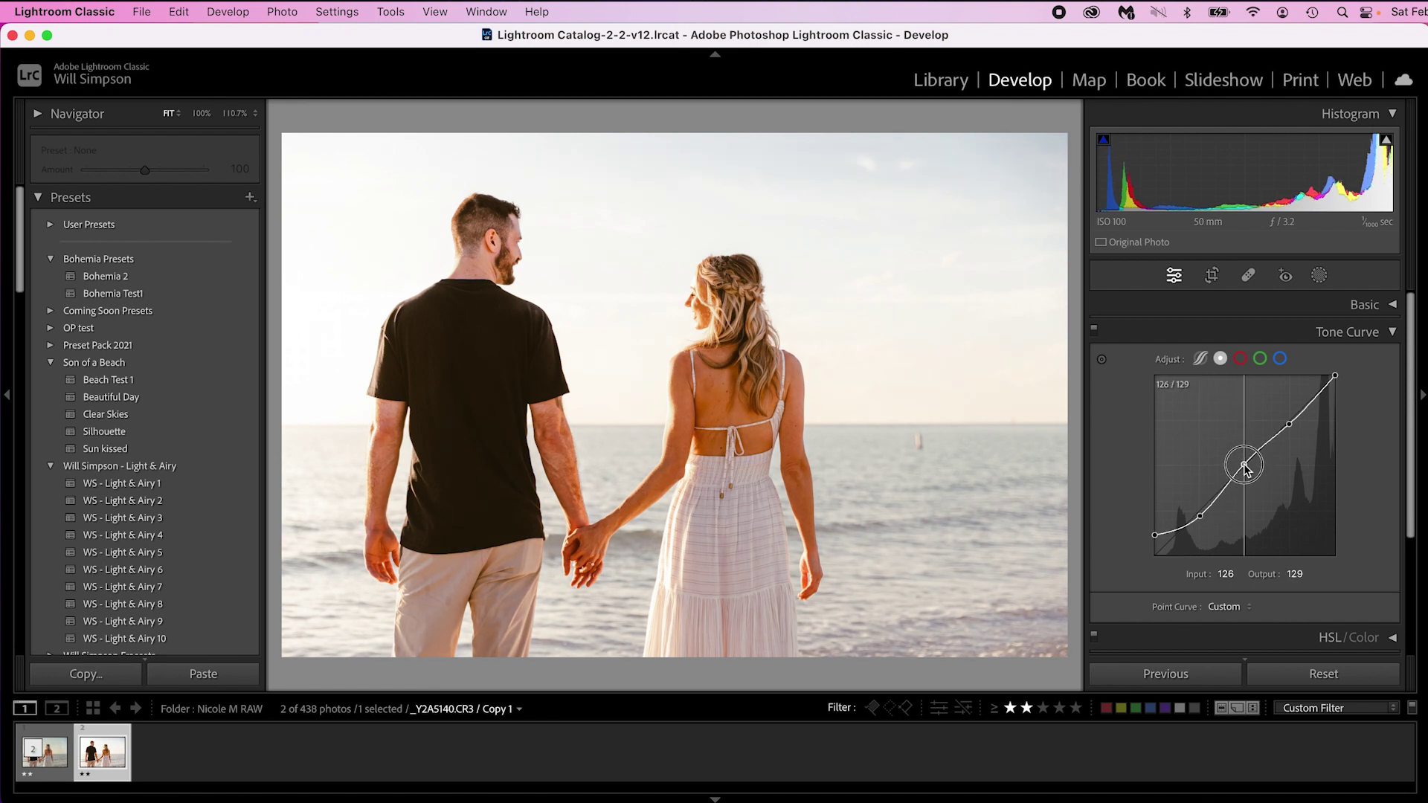
pyautogui.moveTo(1288, 423); pyautogui.dragTo(1291, 427)
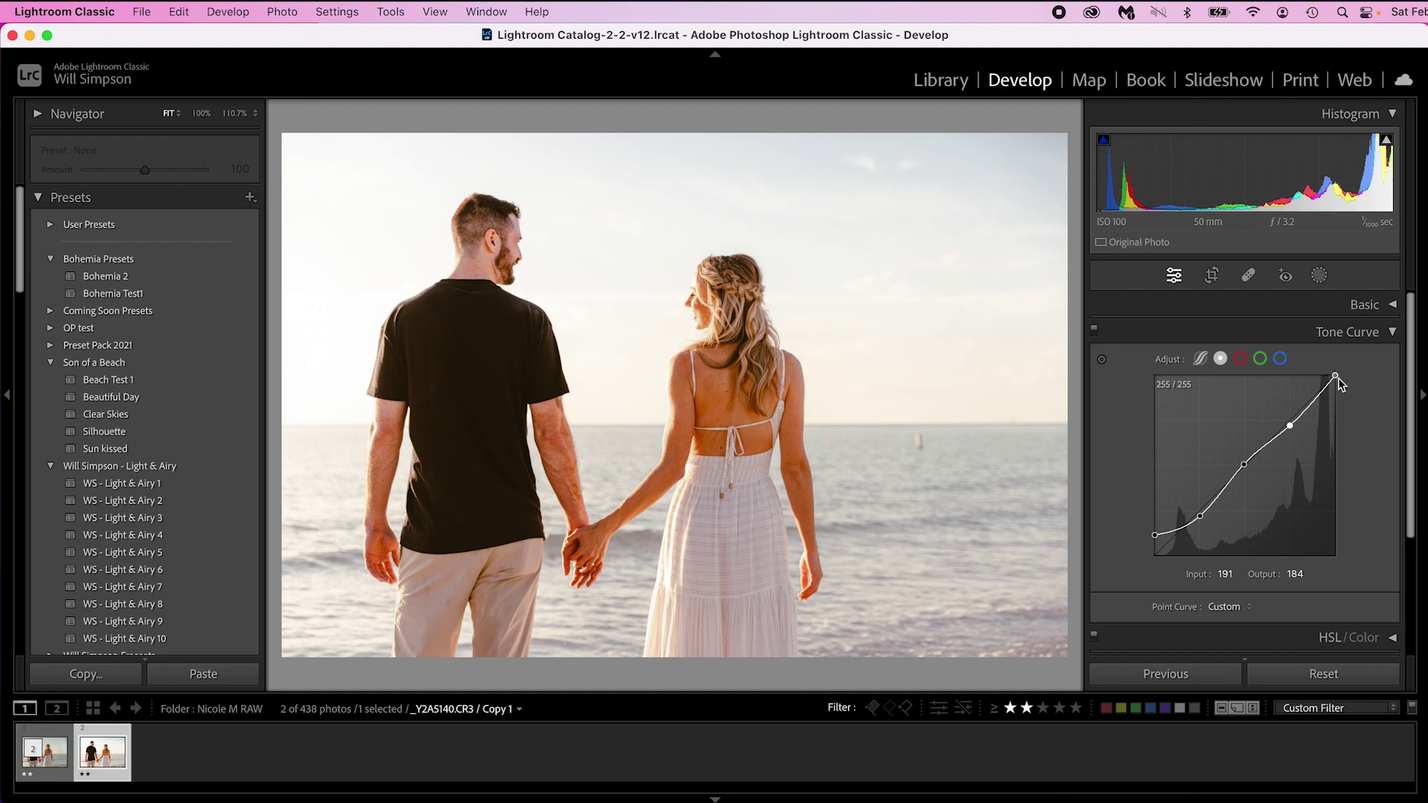
pyautogui.moveTo(1336, 377); pyautogui.dragTo(1335, 384)
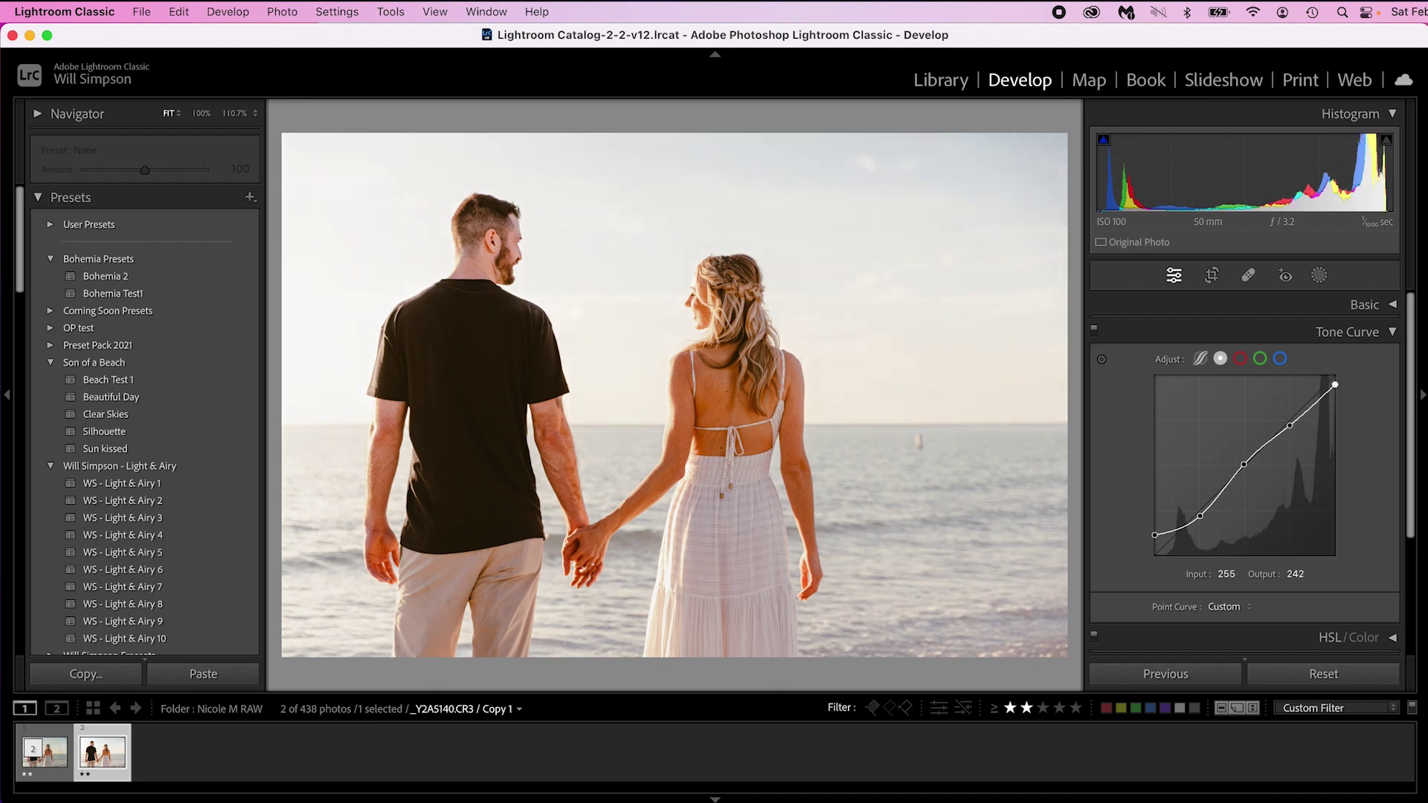
pyautogui.click(1094, 332)
pyautogui.click(1093, 332)
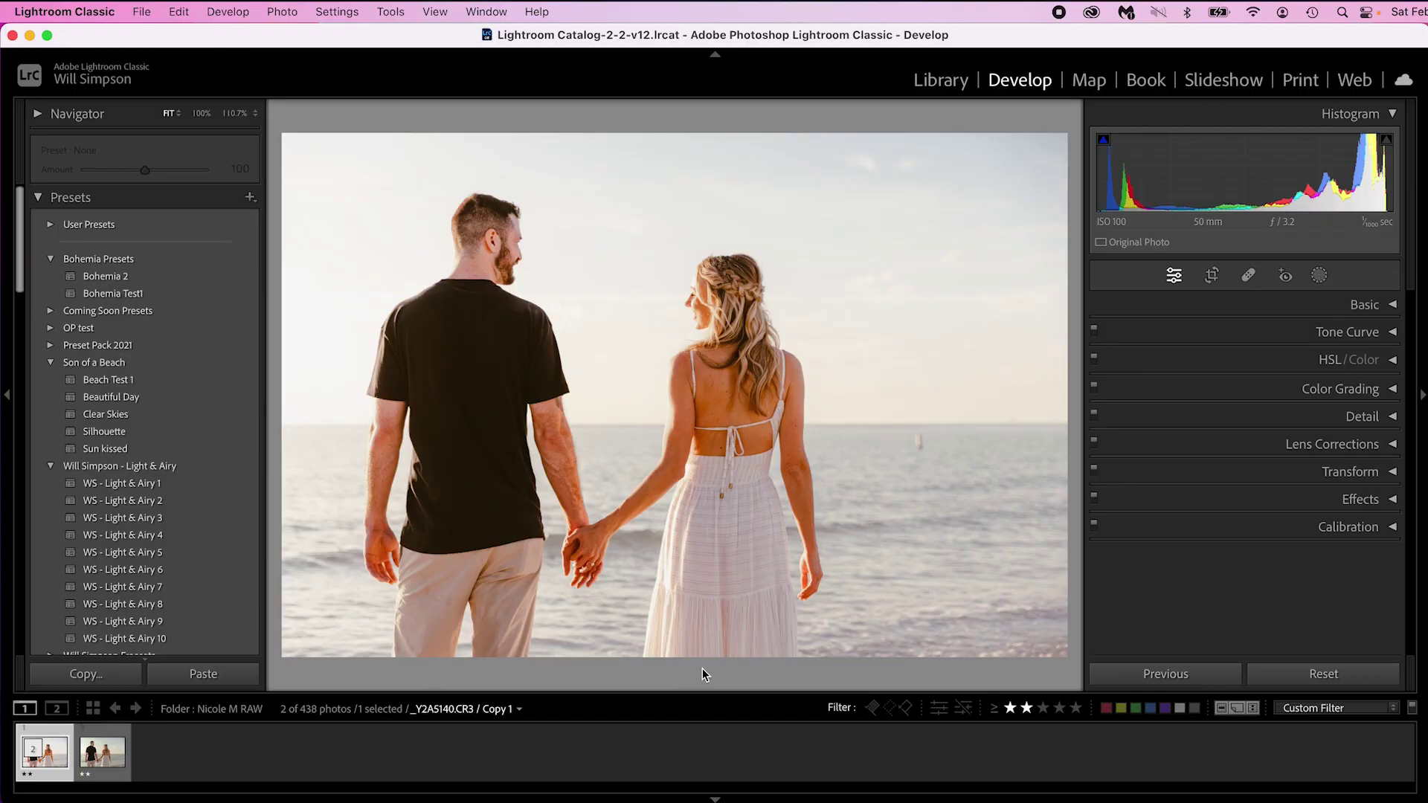
# Open the Masks panel with Shift+W to show the existing subject Mask 1.
pyautogui.hotkey('shift', 'w')
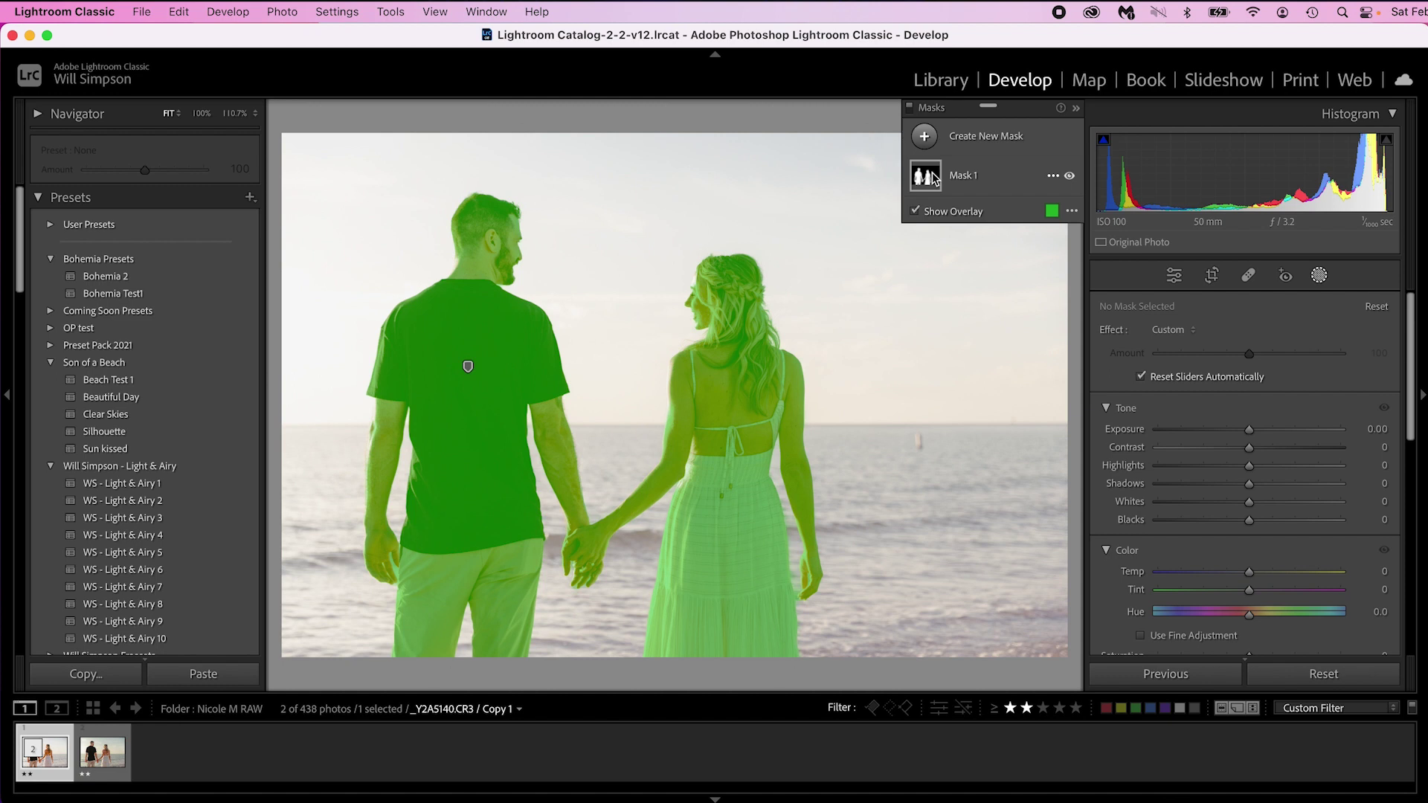
# Set the couple mask's exposure to -0.15, then duplicate Mask 1 as an inverted background mask.
pyautogui.moveTo(1250, 432); pyautogui.dragTo(1281, 466)
pyautogui.click(959, 141)
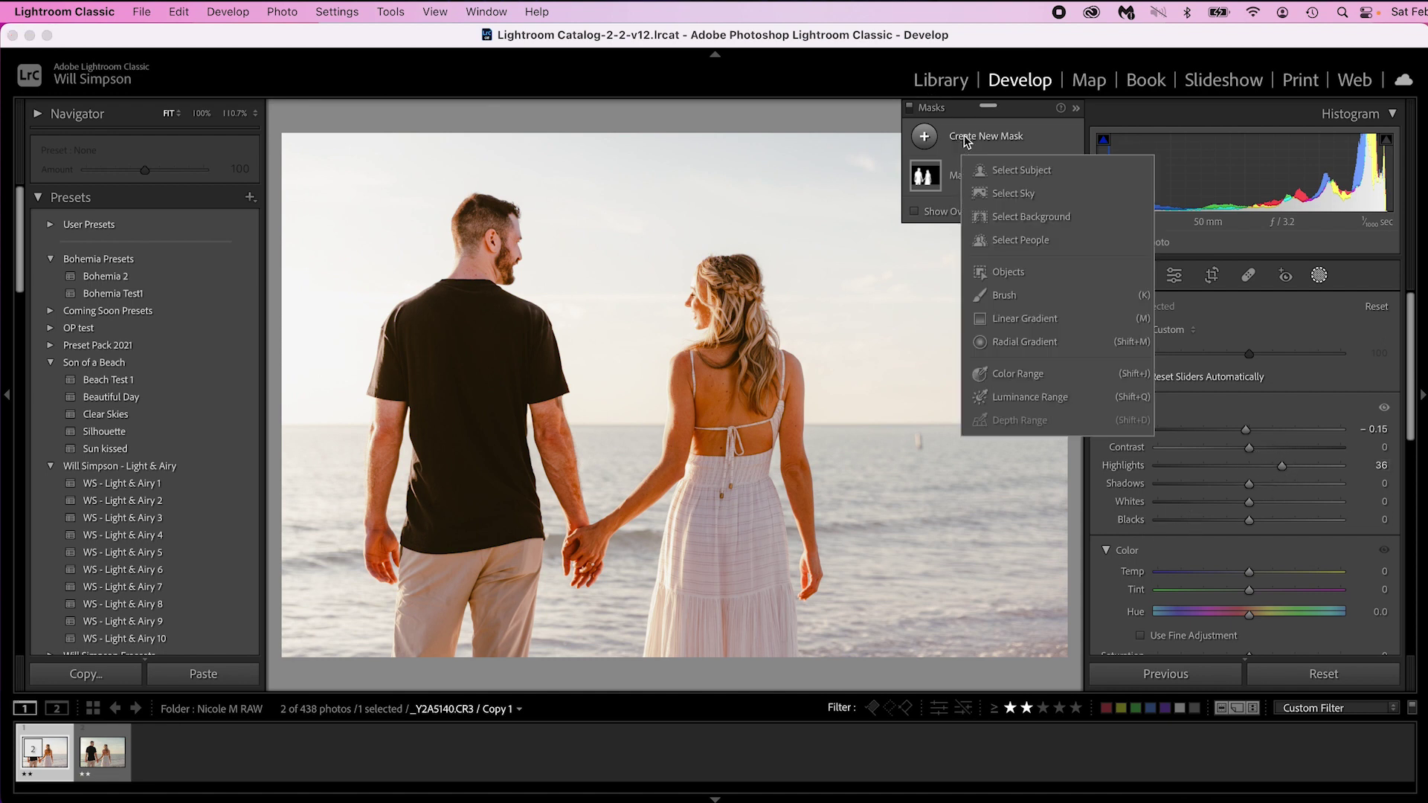
pyautogui.click(1053, 178)
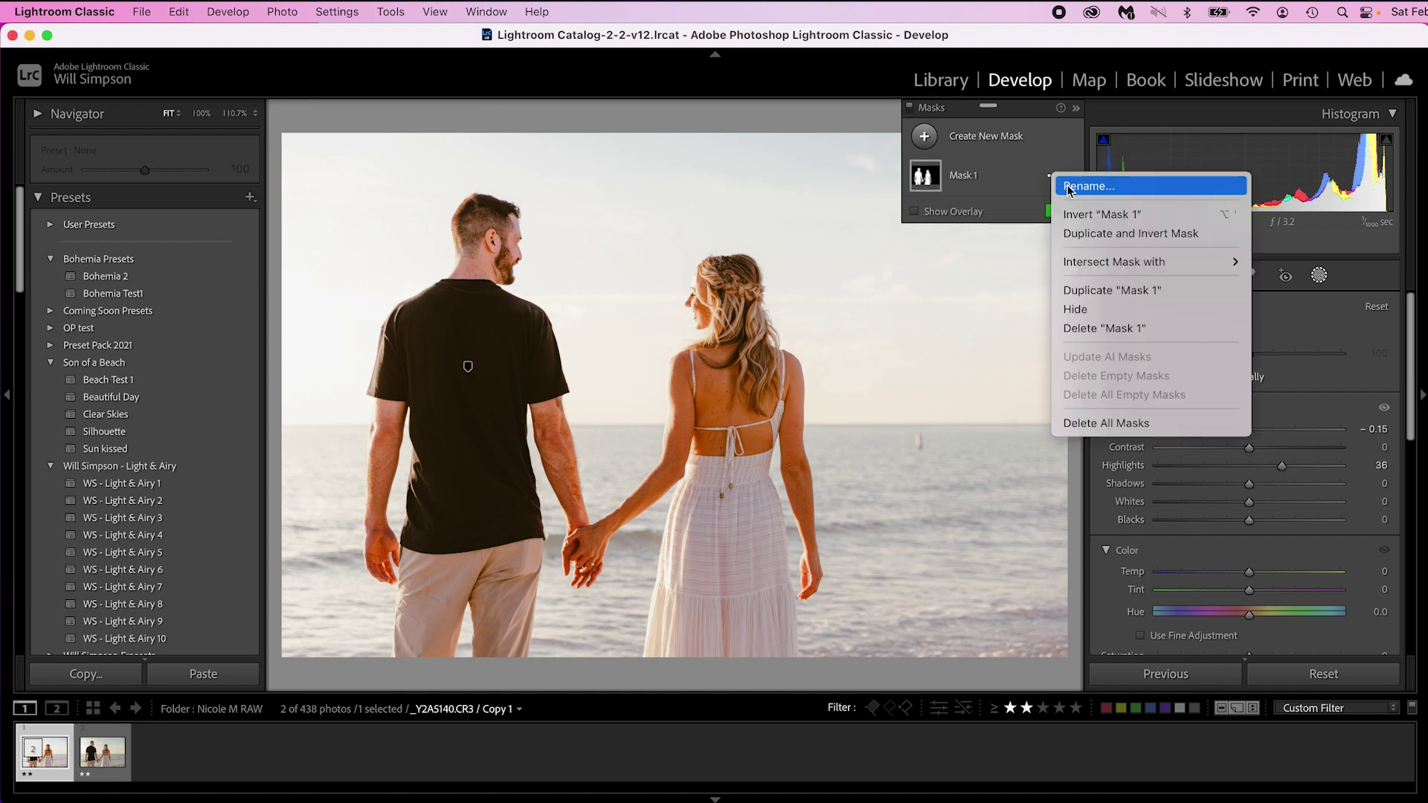
pyautogui.click(1111, 231)
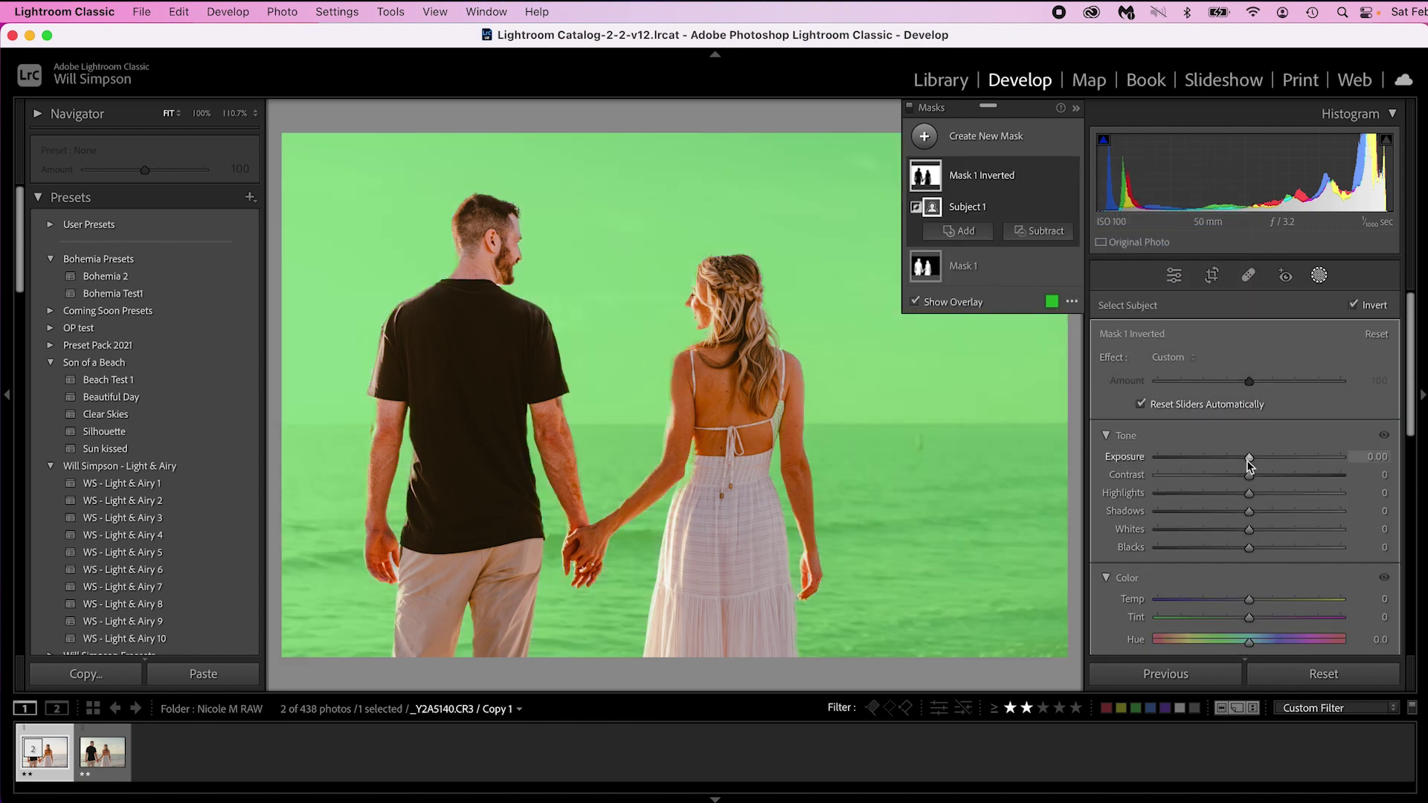
# Darken the inverted background mask to -0.43 exposure and warm it to Temp 28.
pyautogui.moveTo(1249, 458); pyautogui.dragTo(1239, 464)
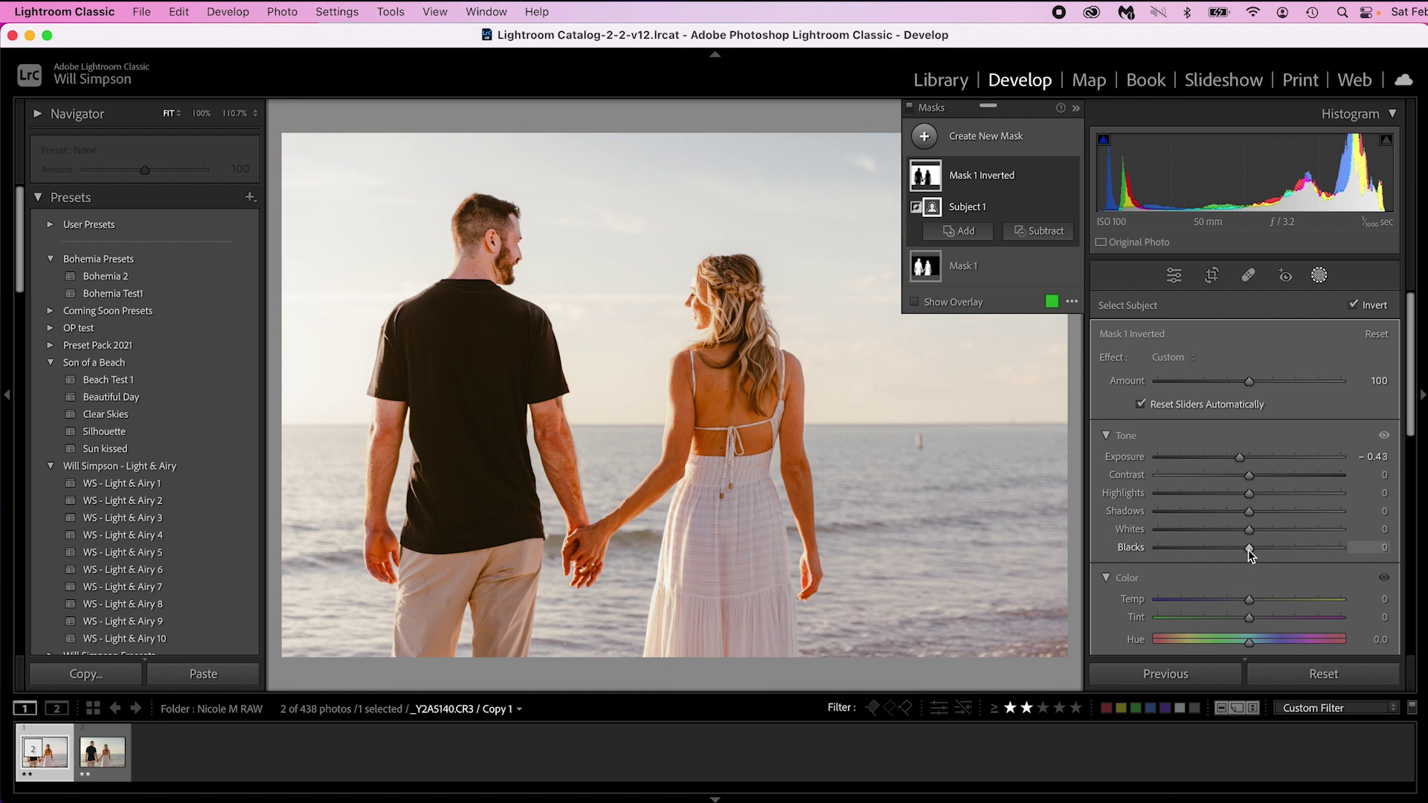
pyautogui.scroll(-3, 1248, 551)
pyautogui.scroll(-3, 1246, 572)
pyautogui.moveTo(1248, 577); pyautogui.dragTo(1212, 577)
pyautogui.scroll(6, 1315, 591)
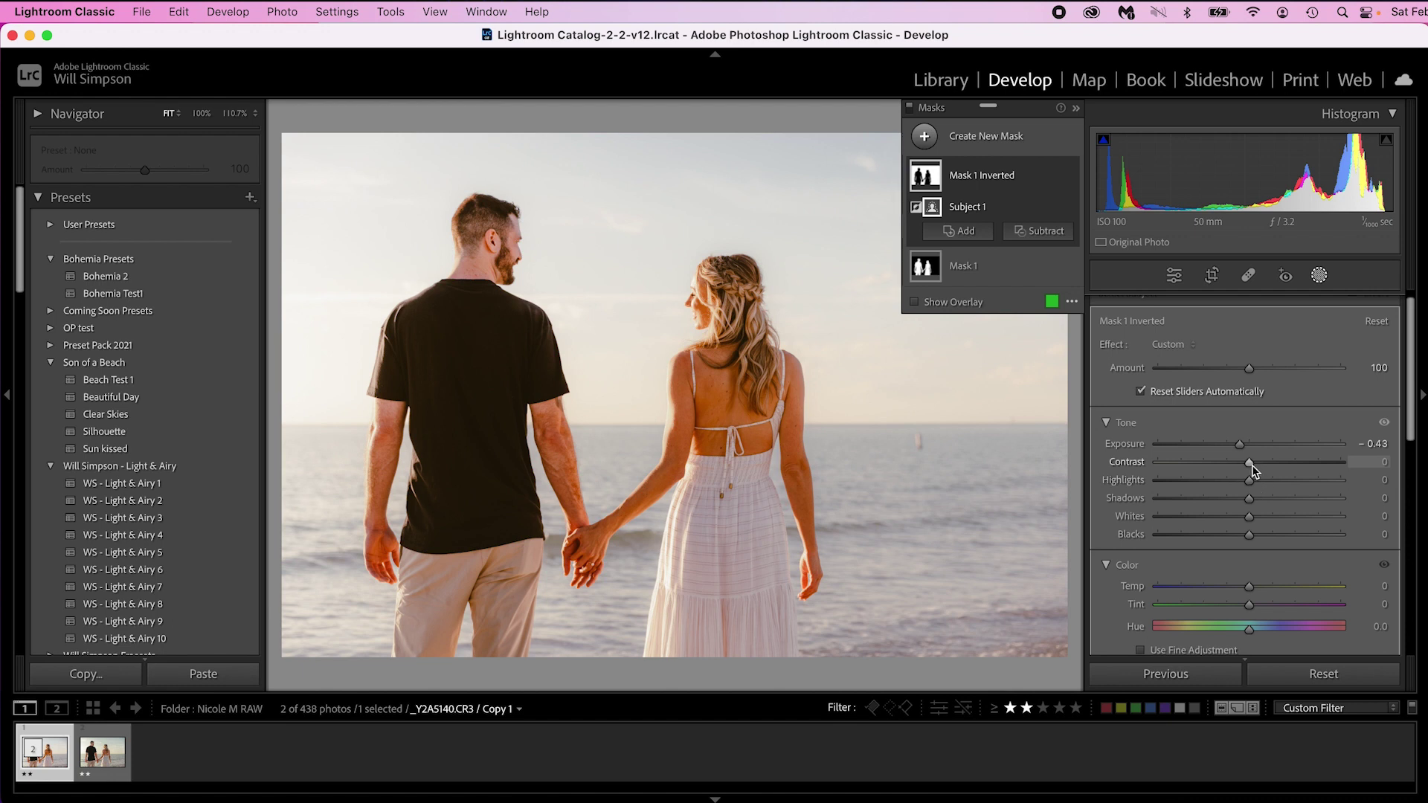
pyautogui.moveTo(1250, 589); pyautogui.dragTo(1277, 589)
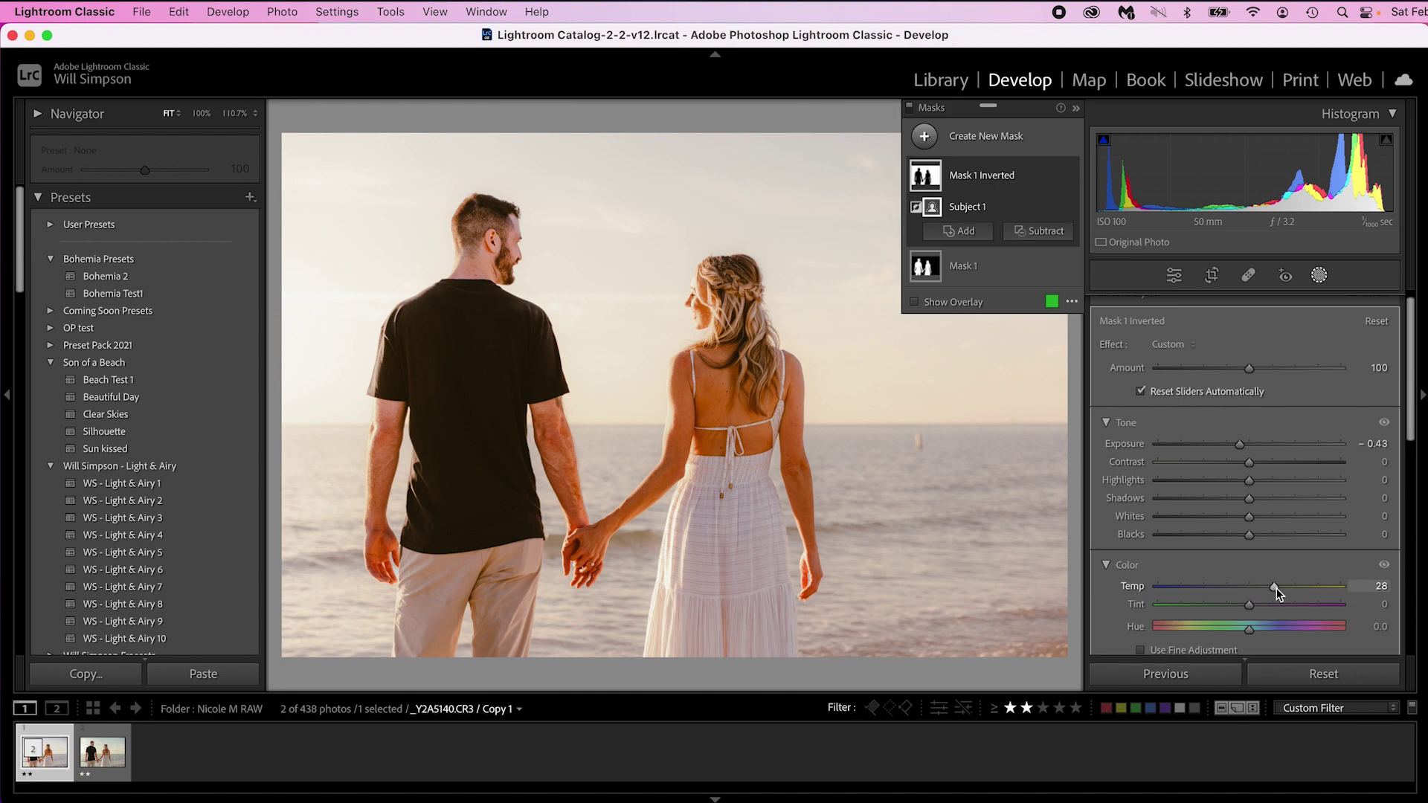
pyautogui.click(1162, 276)
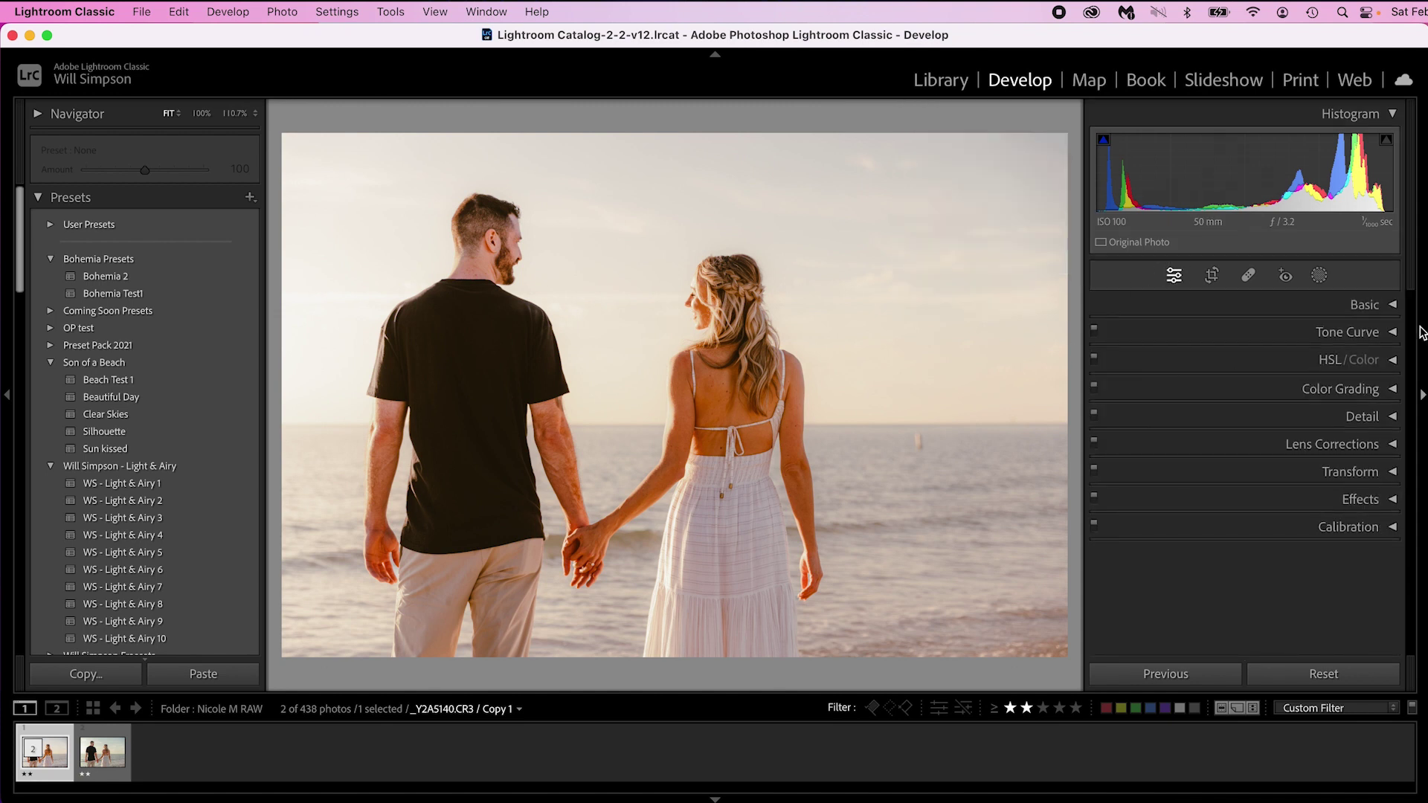
# In the Basic panel, cool global Temp to 6,299 and lower Tint to +5.
pyautogui.click(1378, 305)
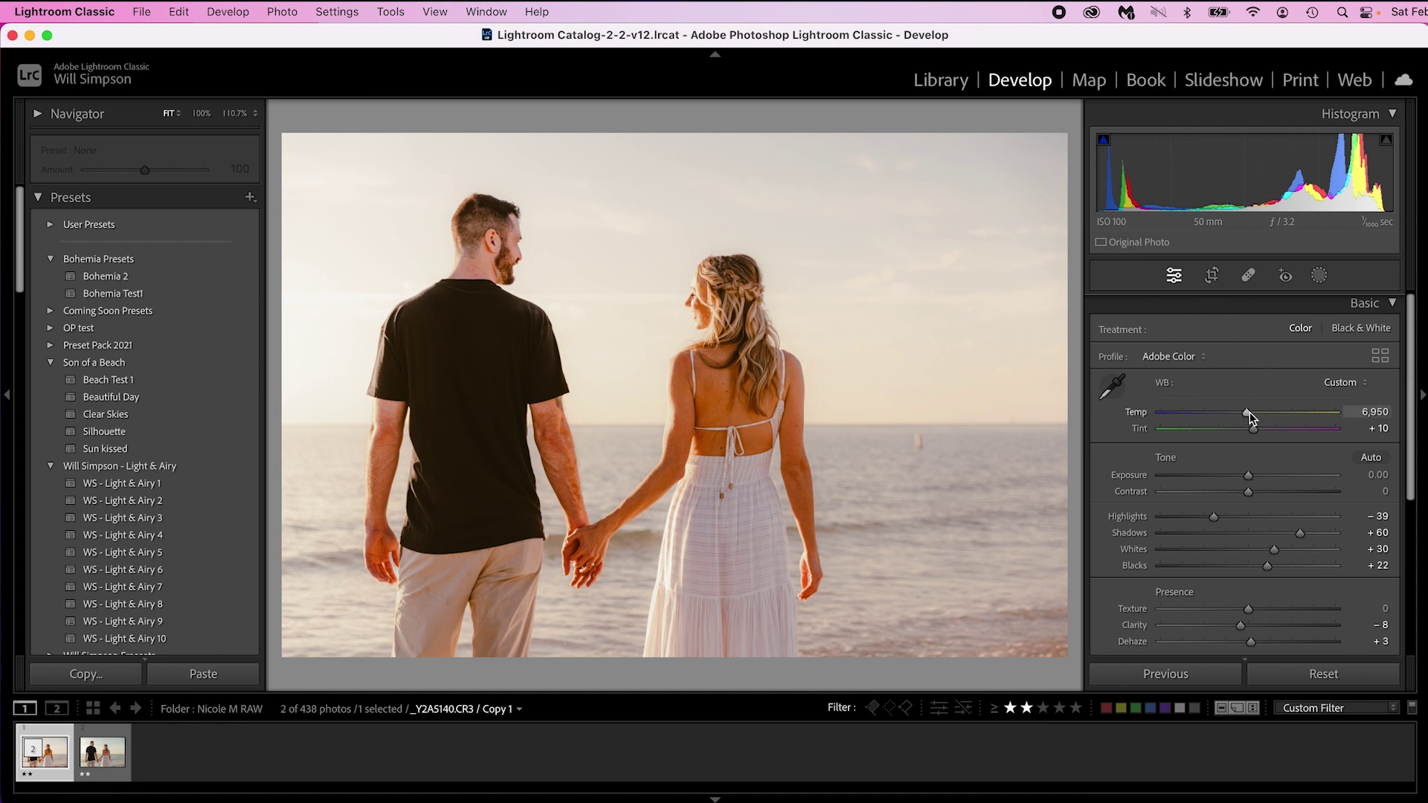
pyautogui.moveTo(1242, 414); pyautogui.dragTo(1235, 415)
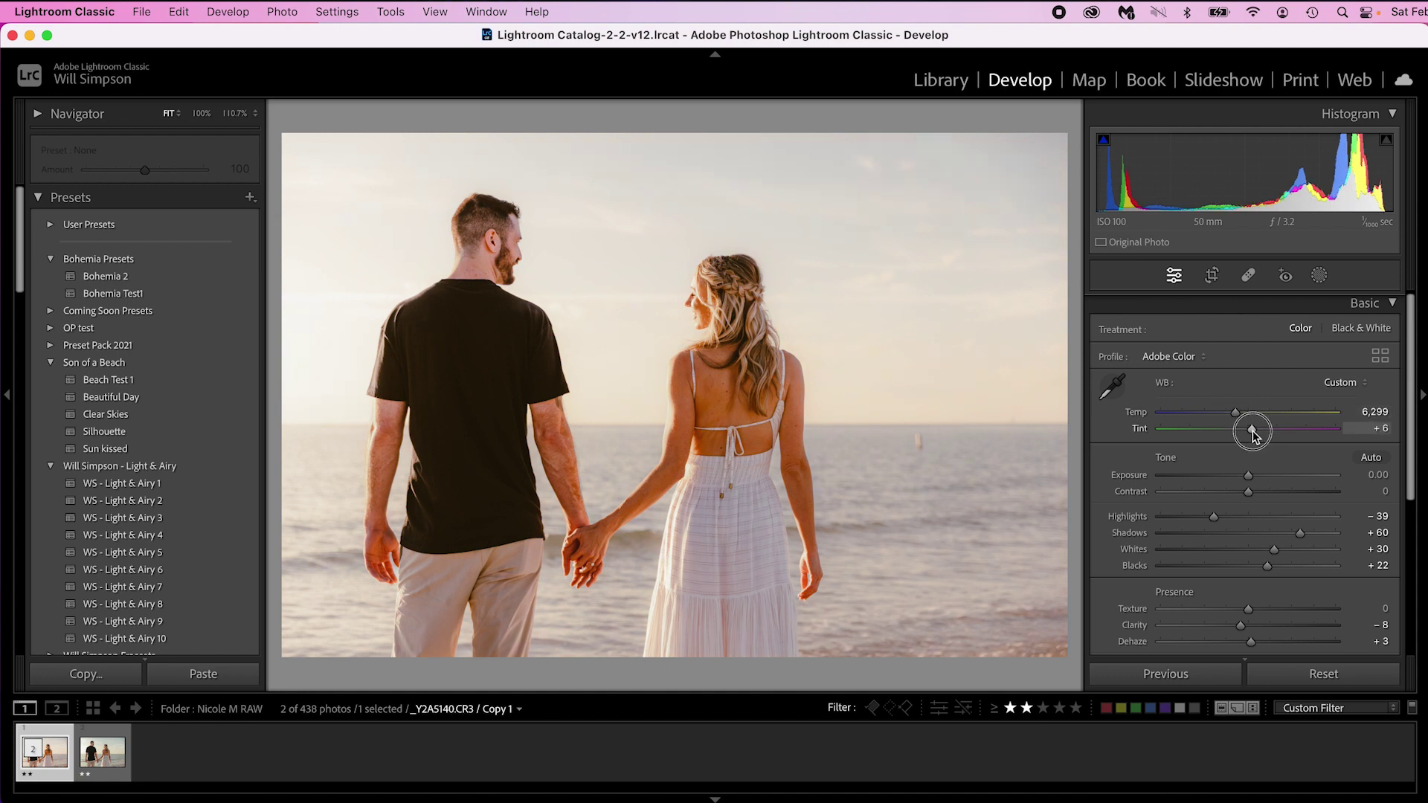
pyautogui.moveTo(1254, 435); pyautogui.dragTo(1253, 435)
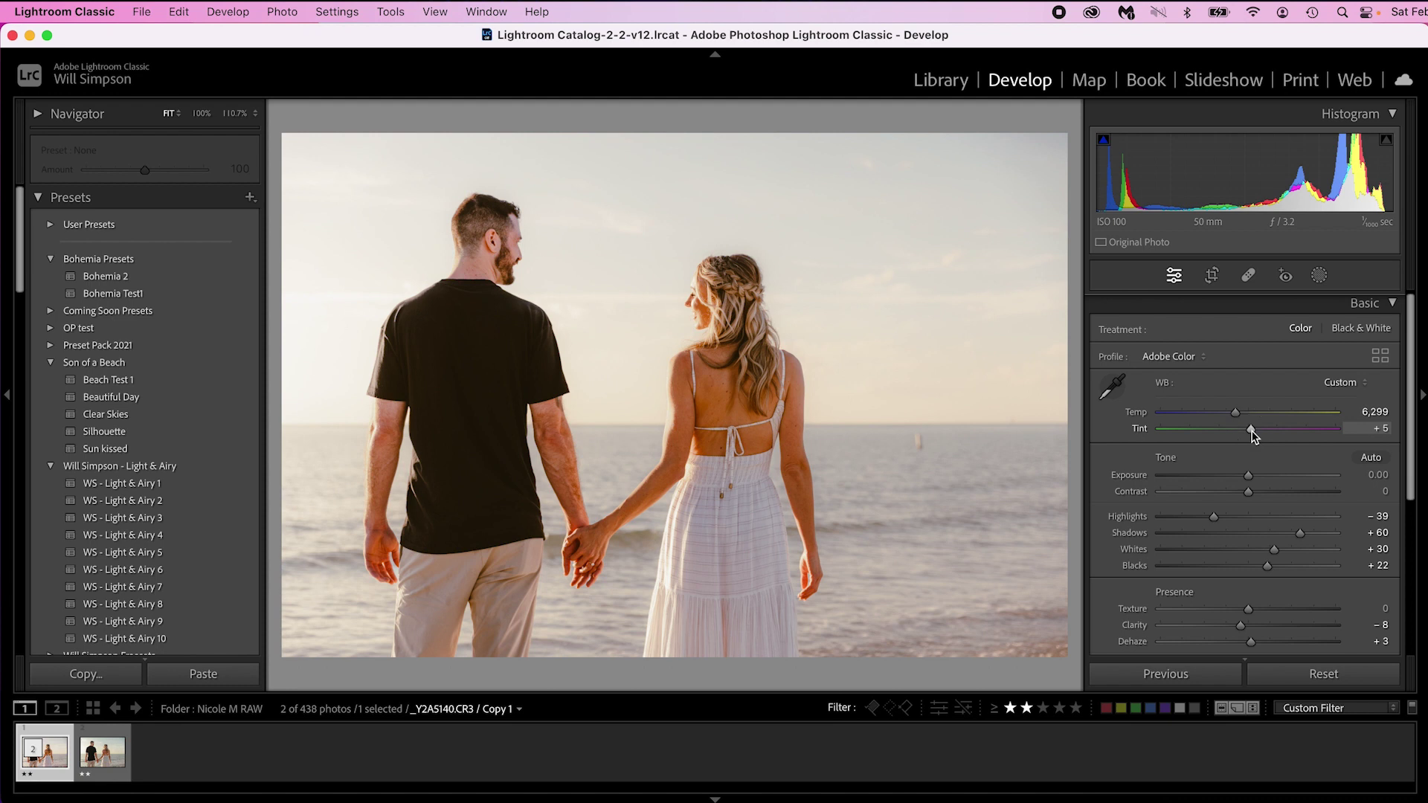
pyautogui.scroll(-2, 1254, 436)
pyautogui.scroll(2, 1254, 435)
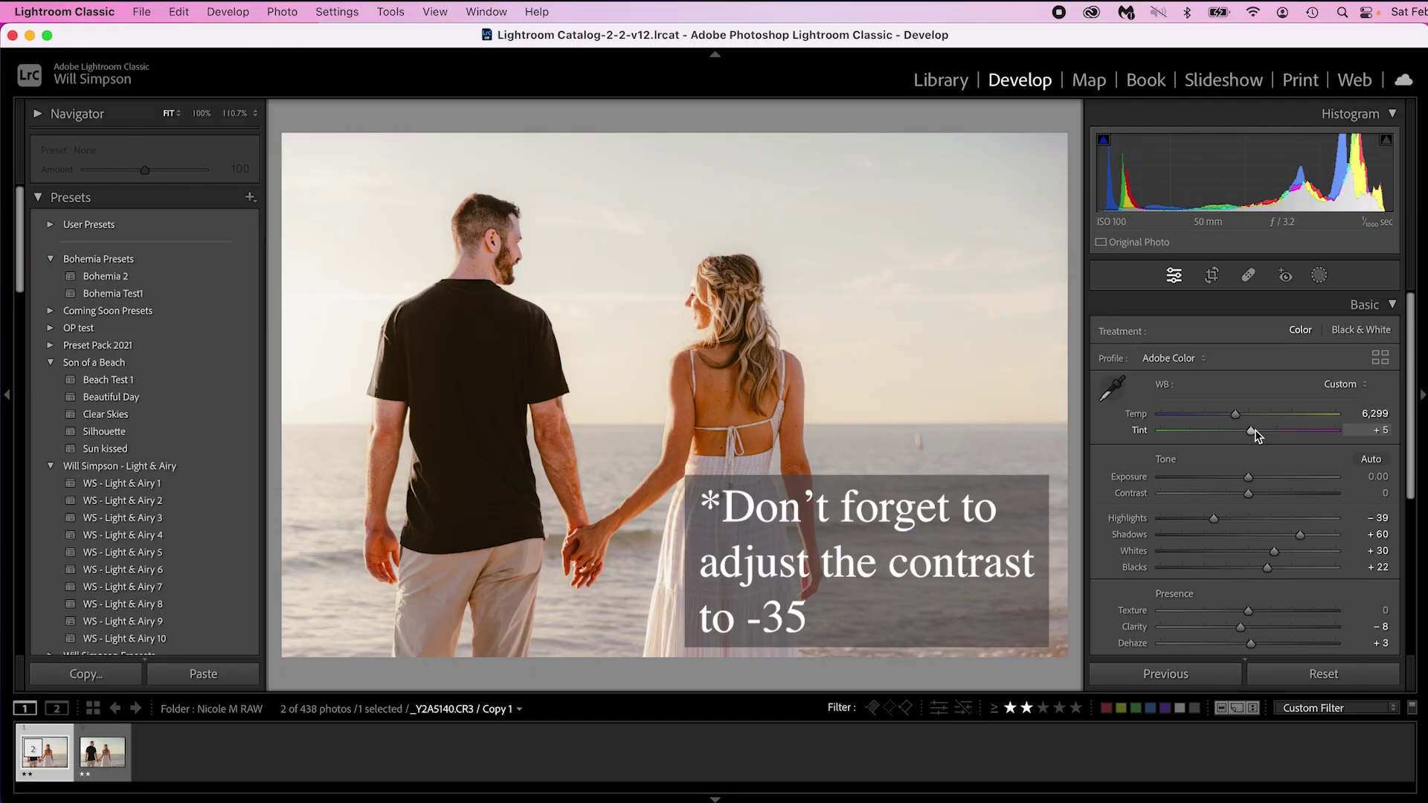
# Start a new develop preset with all settings checked except Exposure, Lens Corrections and Transform, then choose its group.
pyautogui.click(228, 12)
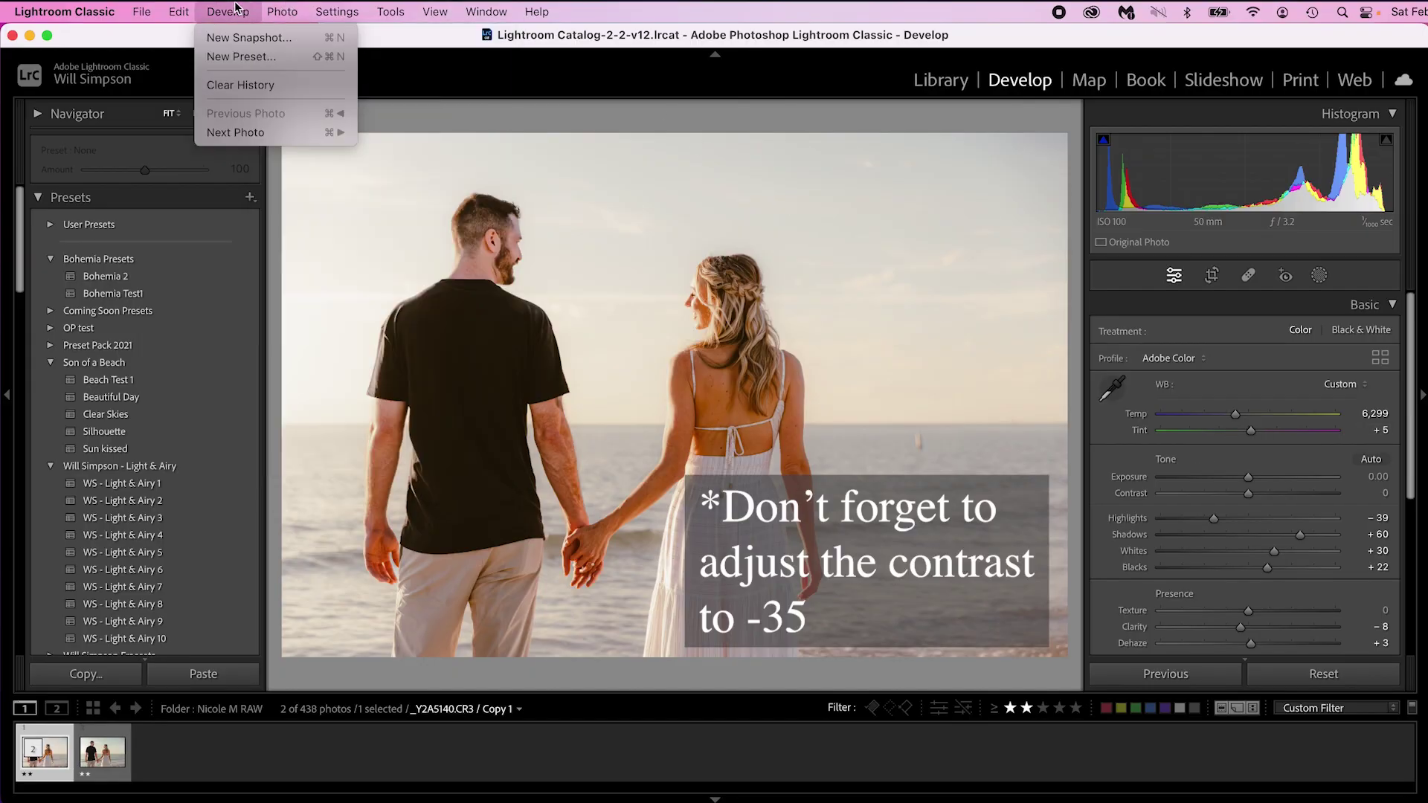
pyautogui.click(242, 57)
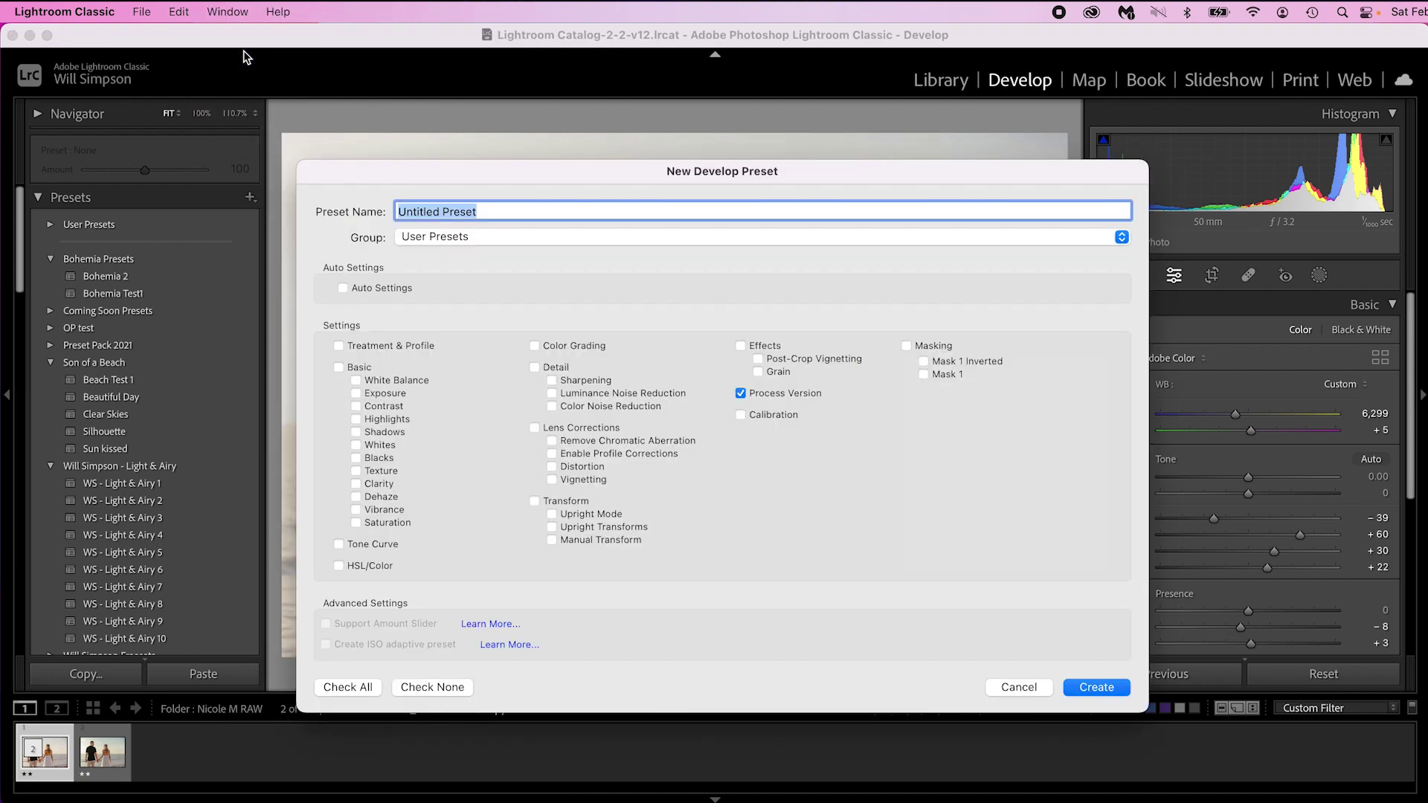
pyautogui.click(348, 688)
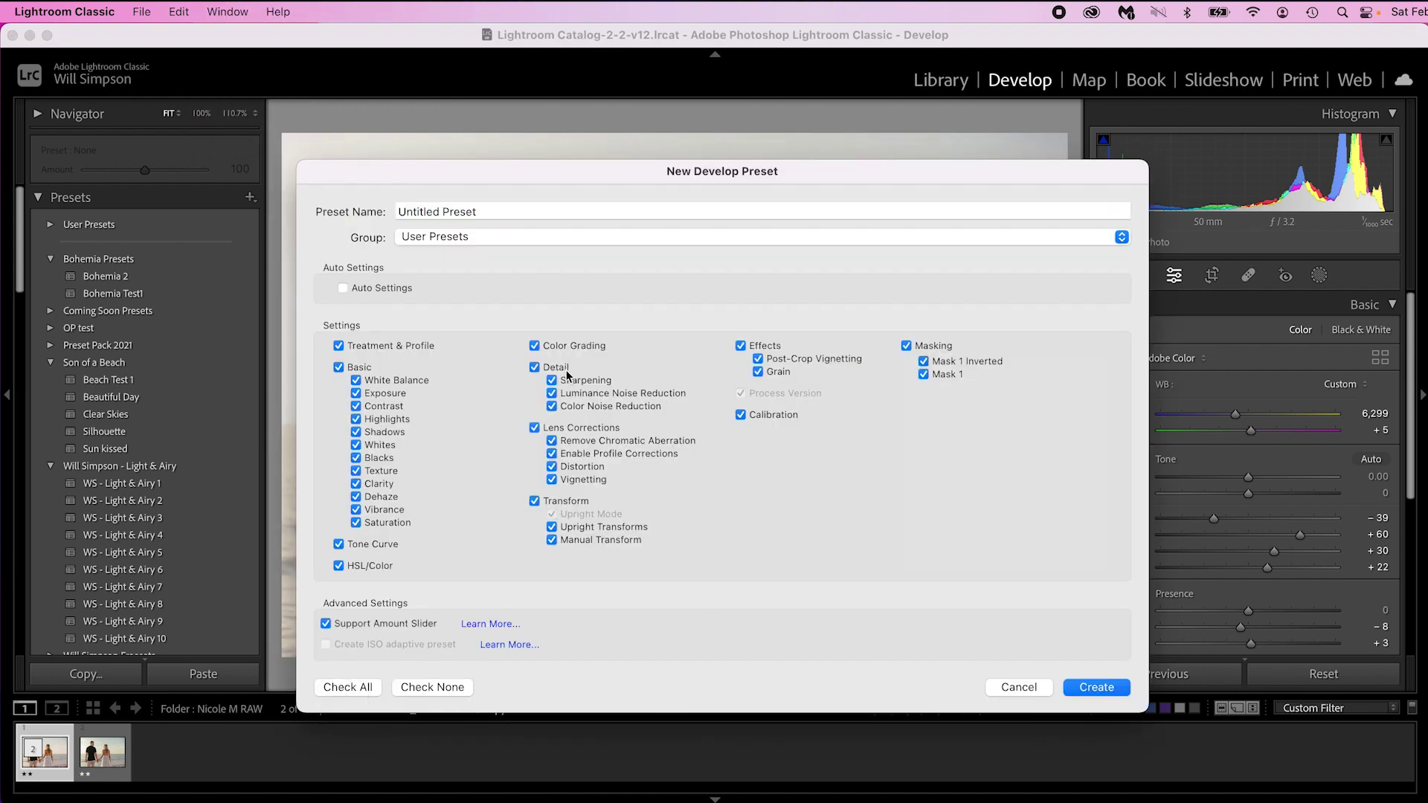
pyautogui.click(567, 501)
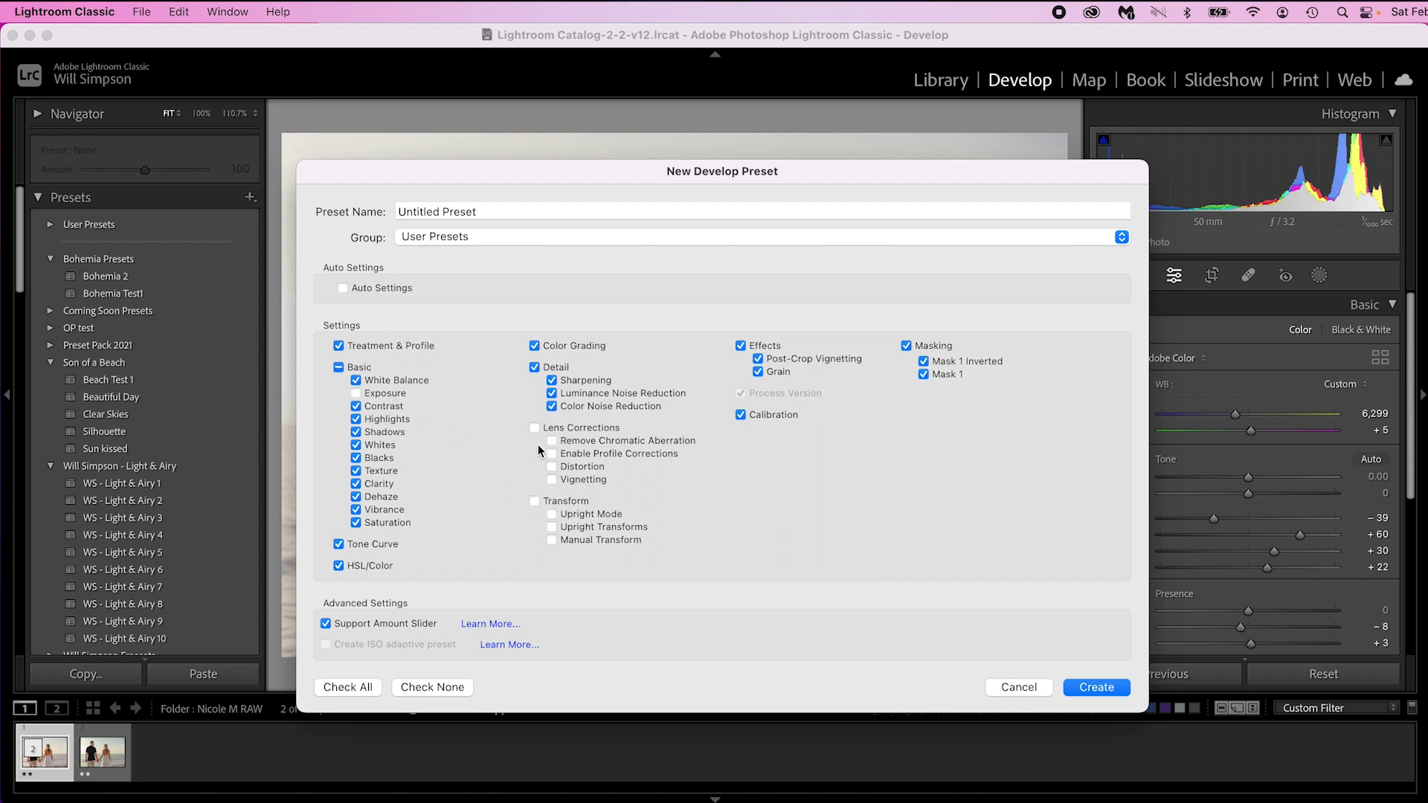
pyautogui.click(480, 238)
pyautogui.click(512, 212)
pyautogui.click(428, 238)
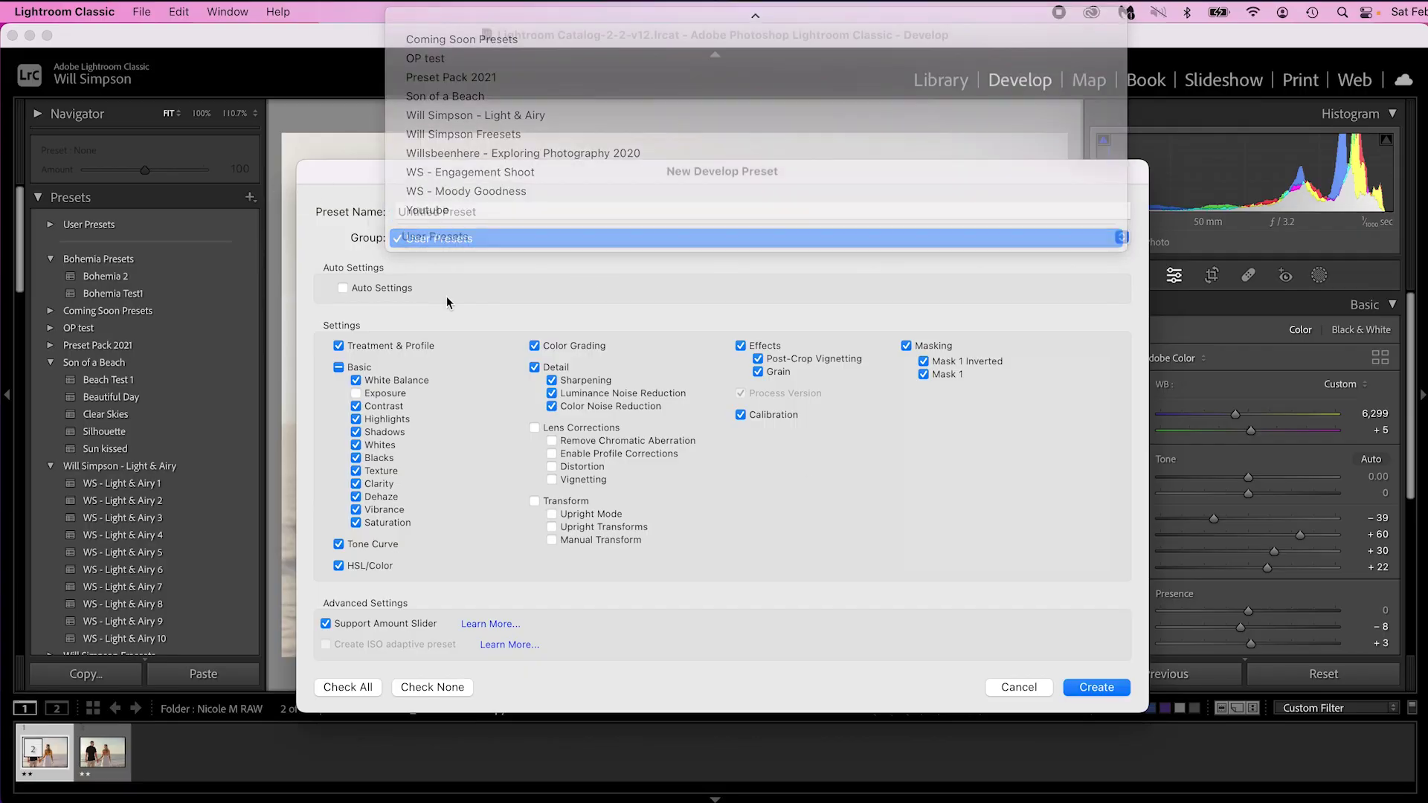
# Cancel the New Develop Preset dialog without saving the preset.
pyautogui.click(1018, 687)
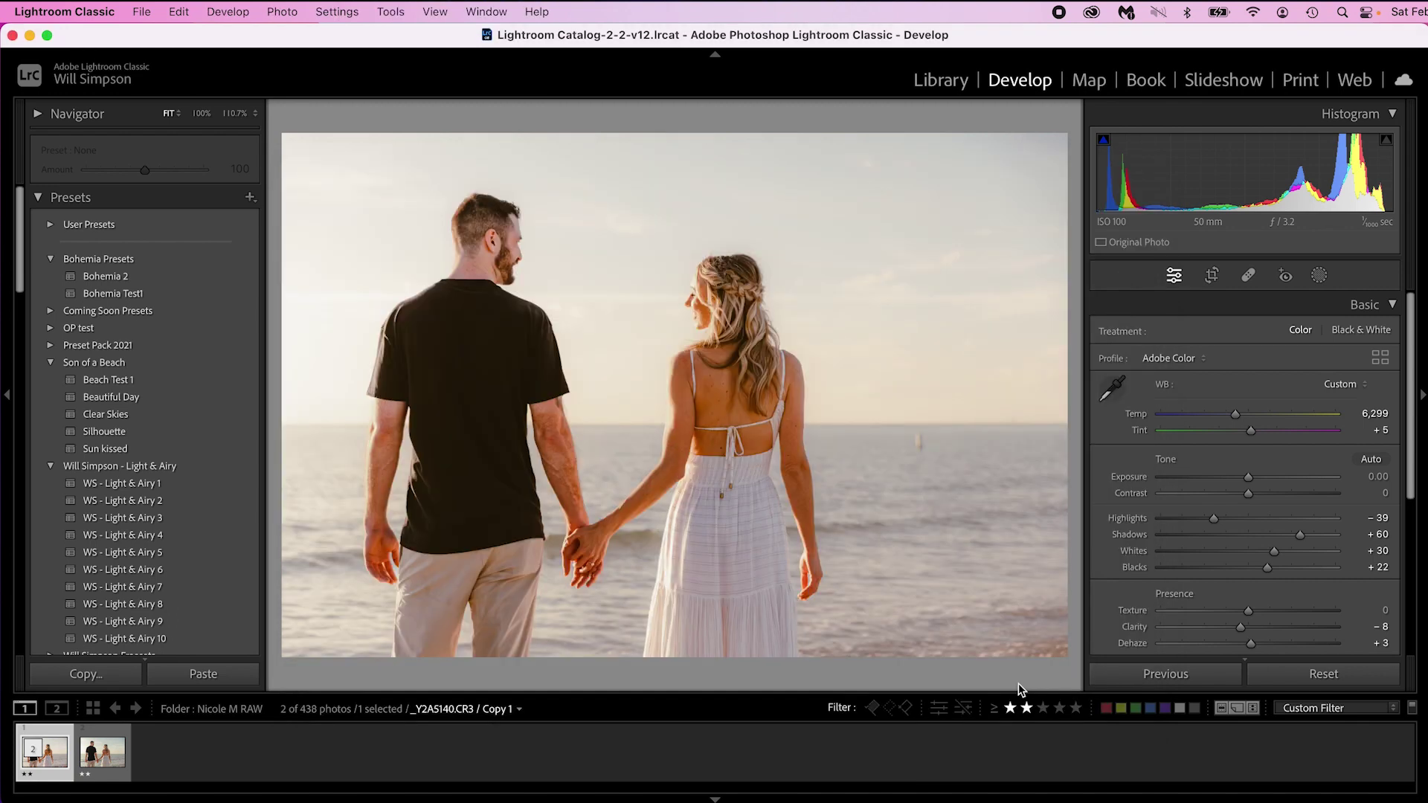